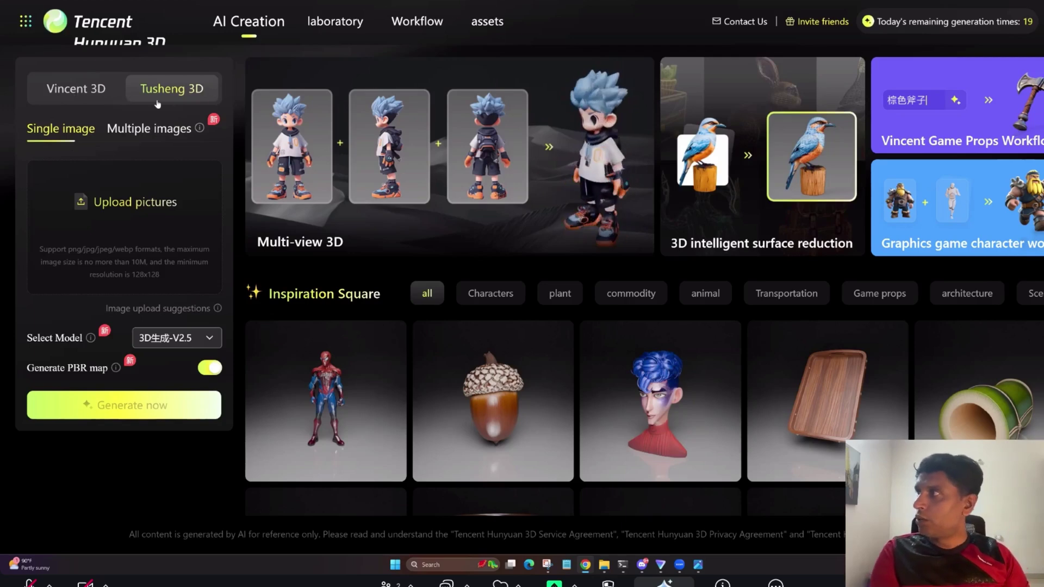
- View the Vincent 3D generation settings, including the prompt, model and texture style options
{"action": "left_click", "coordinate": [81, 88]}
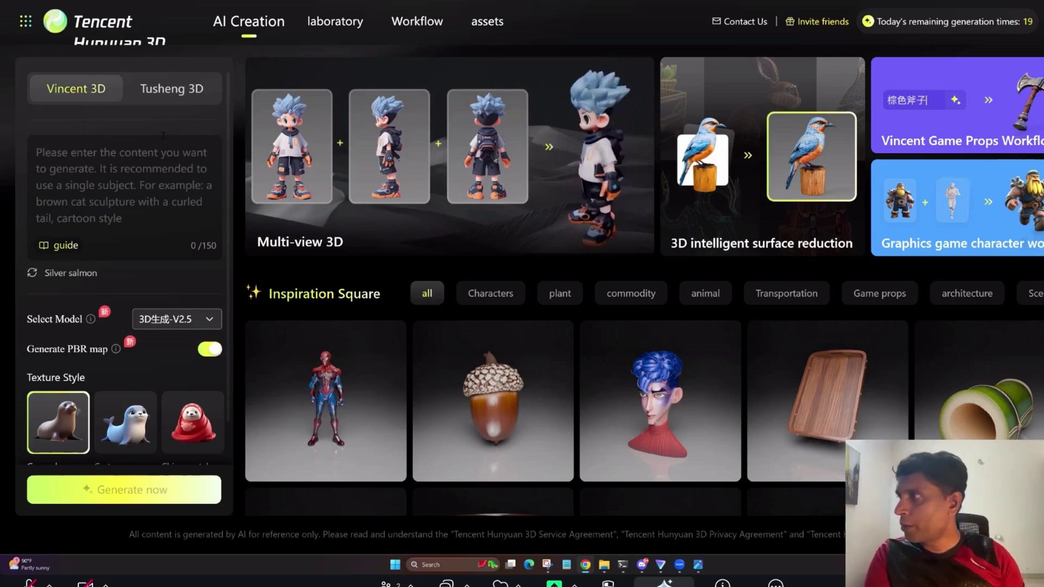
{"action": "mouse_move", "coordinate": [72, 245]}
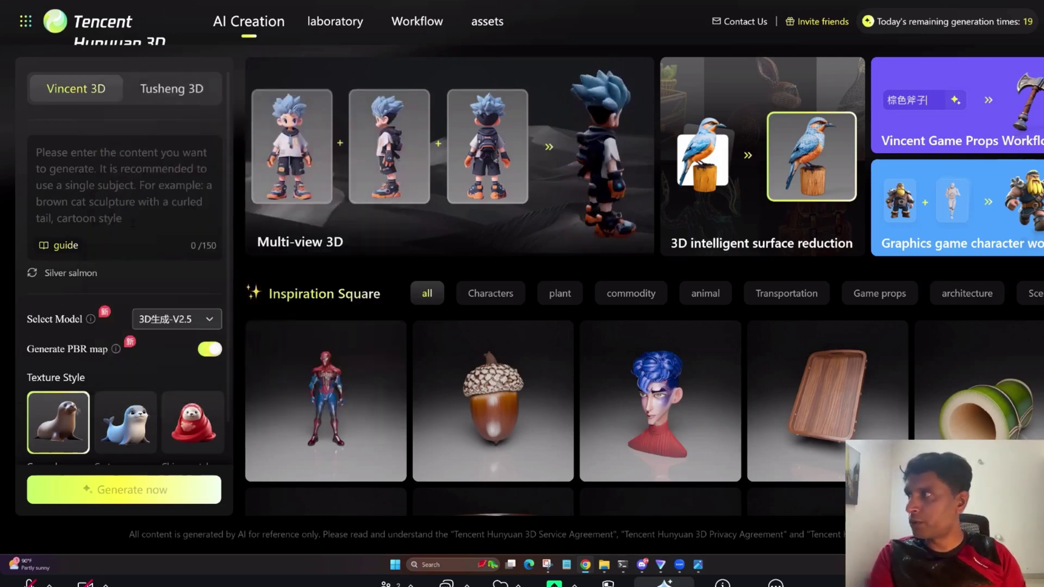
{"action": "scroll", "coordinate": [120, 261], "scroll_direction": "down", "scroll_amount": 2}
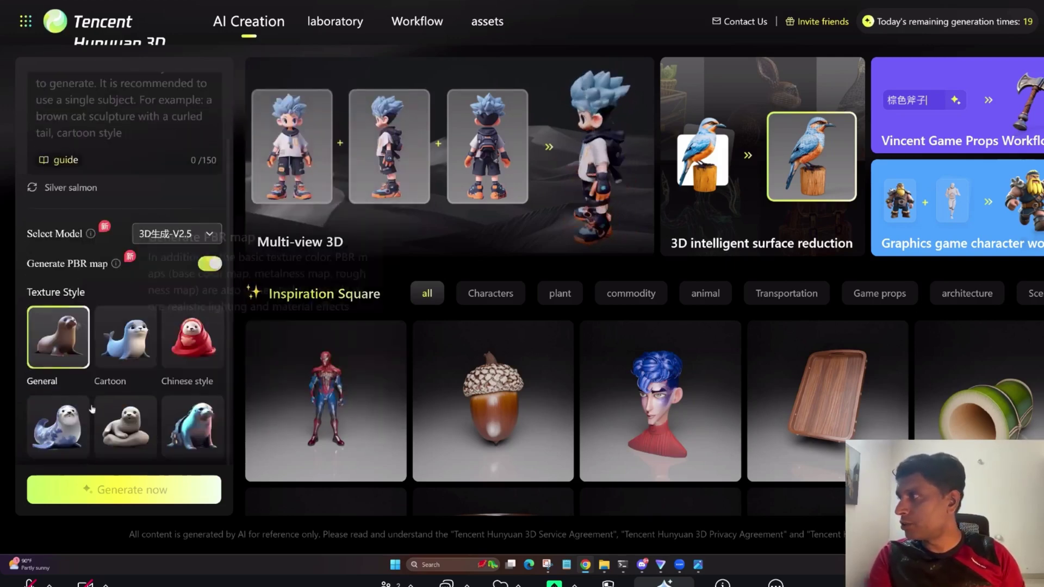
{"action": "scroll", "coordinate": [93, 409], "scroll_direction": "down", "scroll_amount": 1}
{"action": "scroll", "coordinate": [146, 337], "scroll_direction": "up", "scroll_amount": 3}
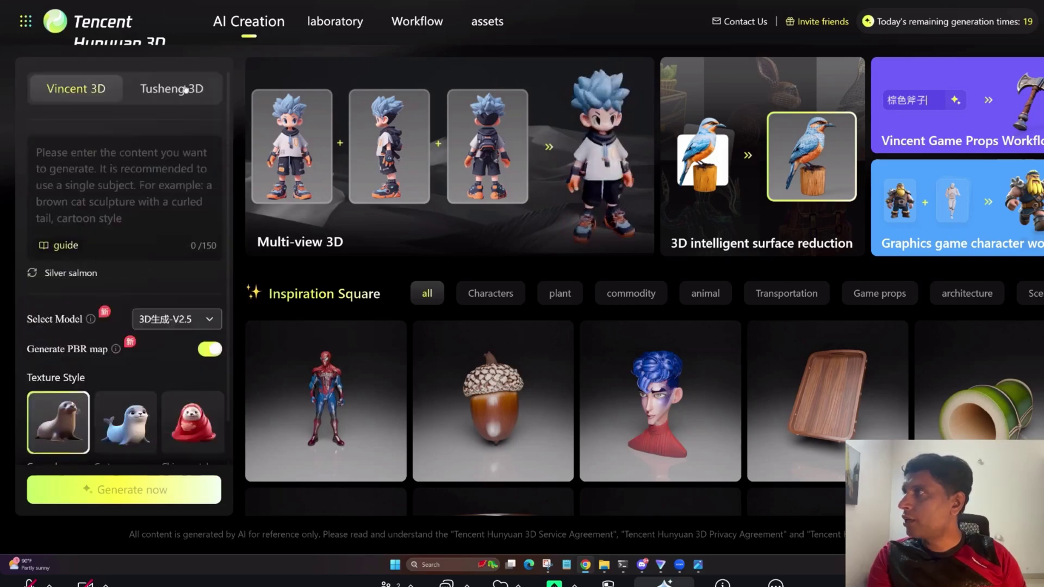
- View the Multiple images upload slots of Tusheng 3D and return to the Single image mode
{"action": "left_click", "coordinate": [181, 91]}
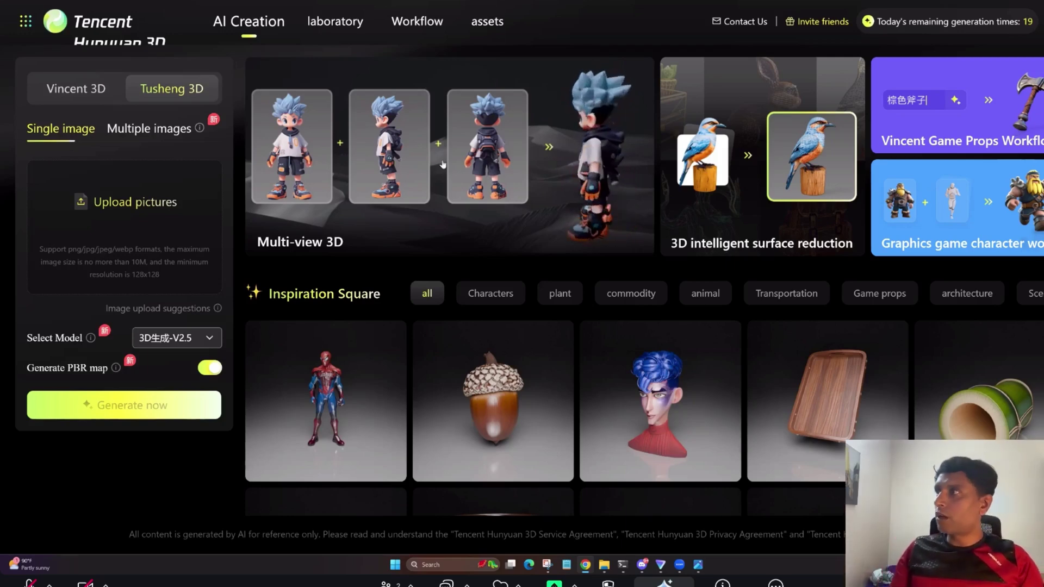
{"action": "left_click", "coordinate": [143, 134]}
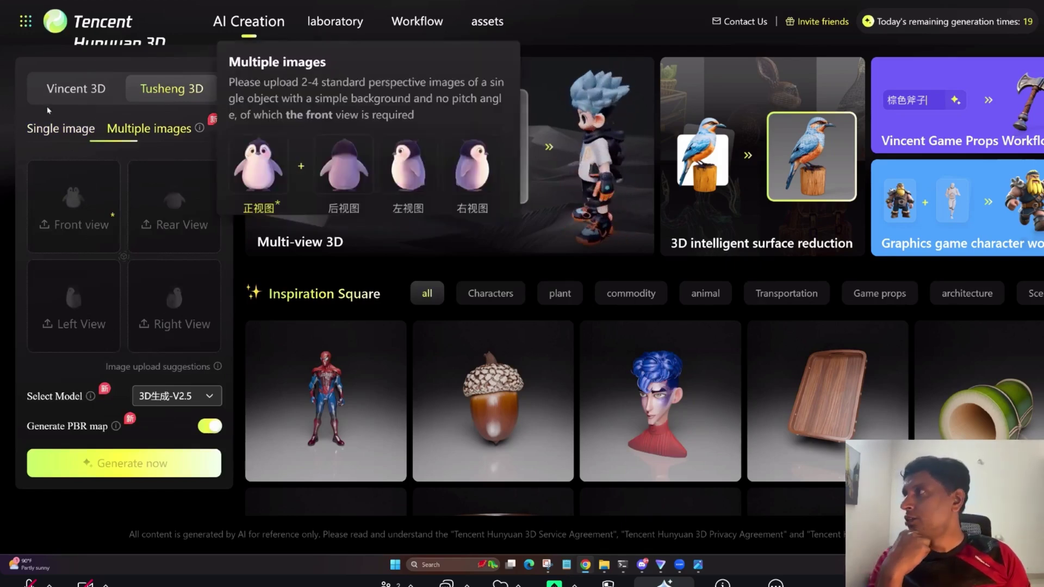
{"action": "left_click", "coordinate": [62, 130]}
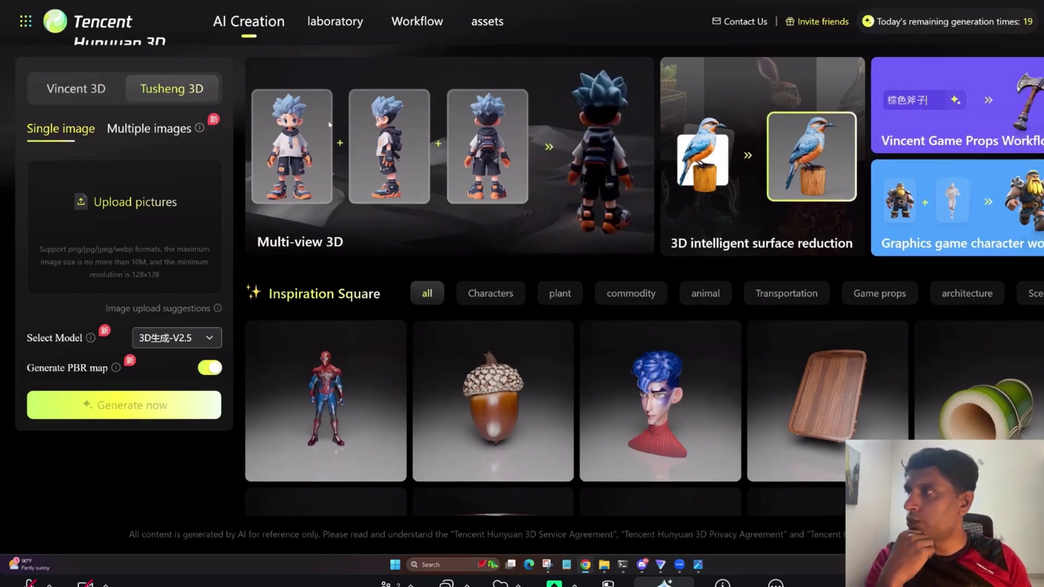
- Open the assets page and view the purple-background cartoon character image from the Downloads - D folder up close
{"action": "left_click", "coordinate": [487, 25]}
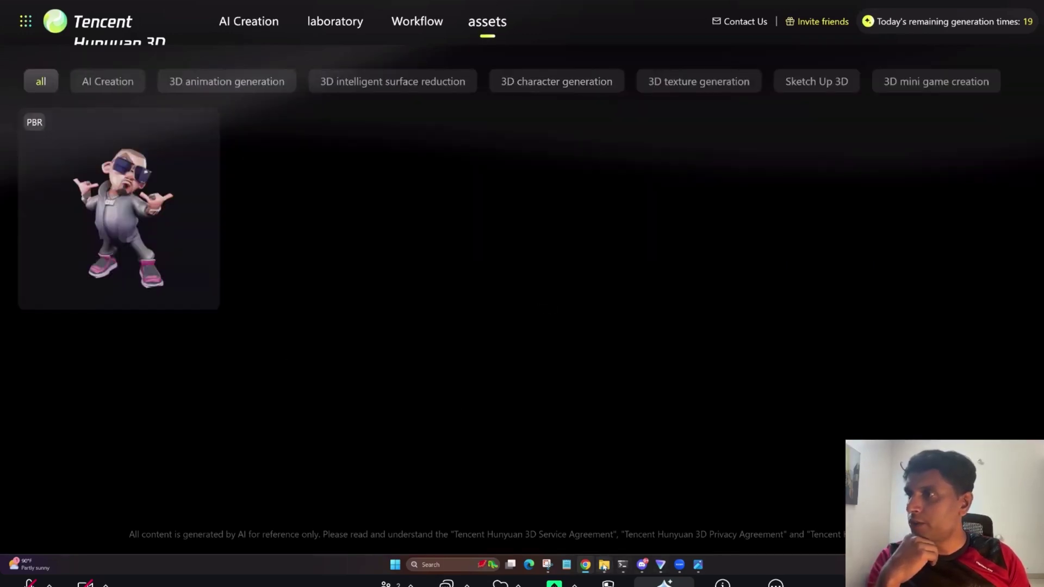
{"action": "left_click", "coordinate": [604, 566]}
{"action": "left_click", "coordinate": [559, 532]}
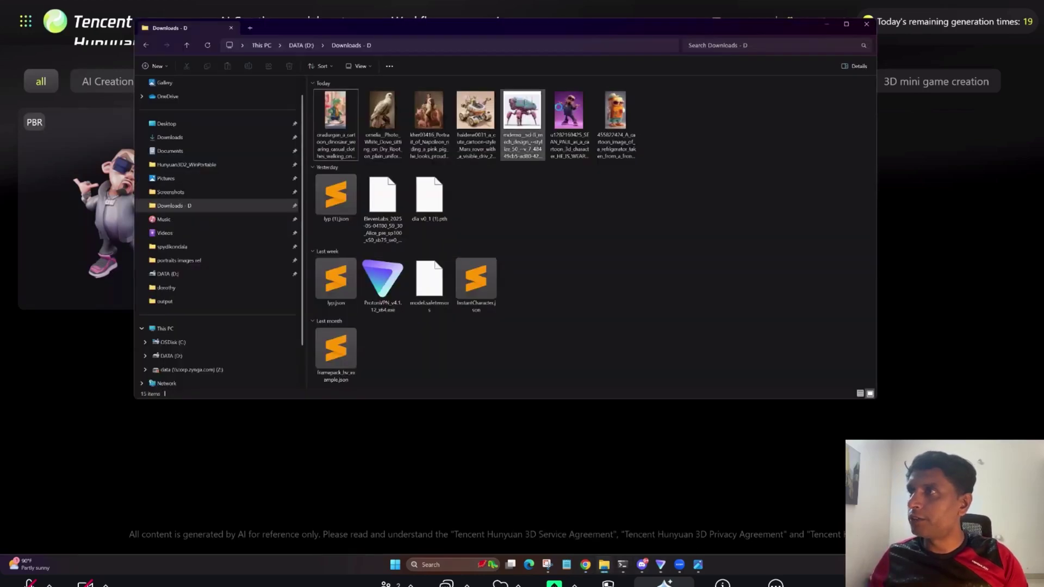
{"action": "double_click", "coordinate": [560, 109]}
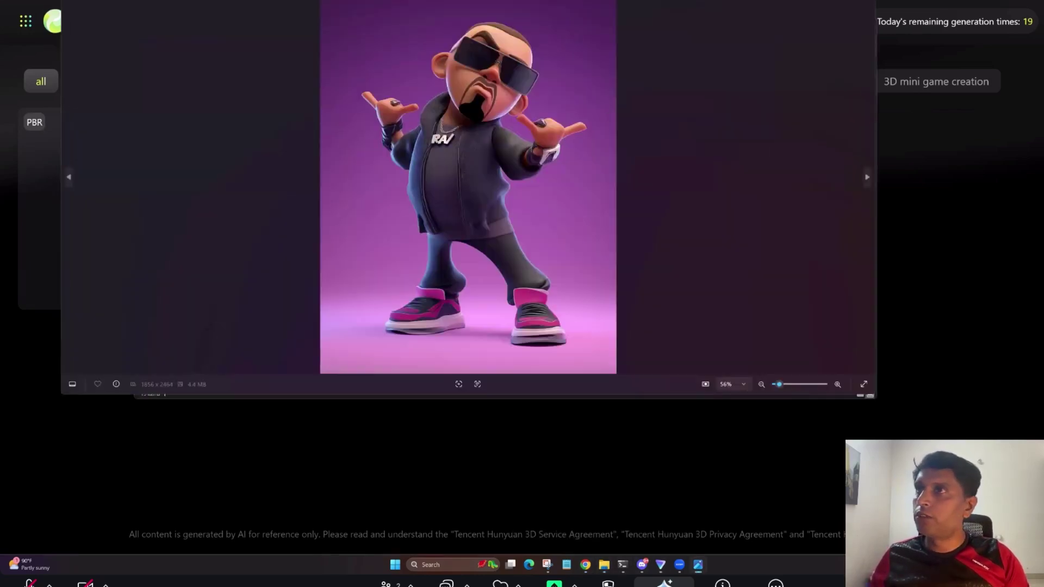
{"action": "scroll", "coordinate": [733, 64], "scroll_direction": "up", "scroll_amount": 2}
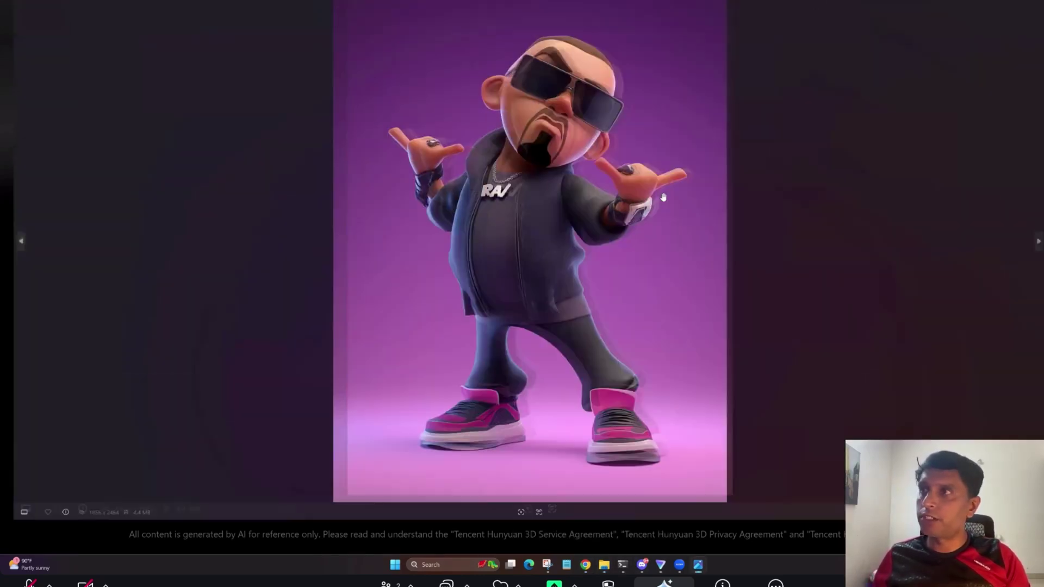
{"action": "scroll", "coordinate": [631, 203], "scroll_direction": "up", "scroll_amount": 3}
{"action": "scroll", "coordinate": [519, 305], "scroll_direction": "down", "scroll_amount": 3}
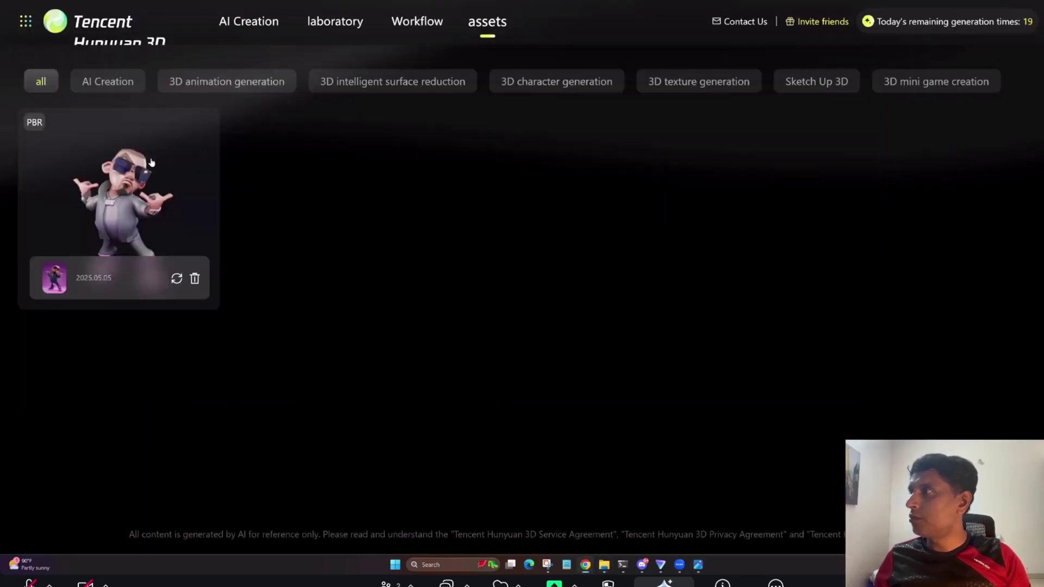
- Open the generated sunglasses character from the assets and inspect it up close with automatic rotation on
{"action": "left_click", "coordinate": [152, 158]}
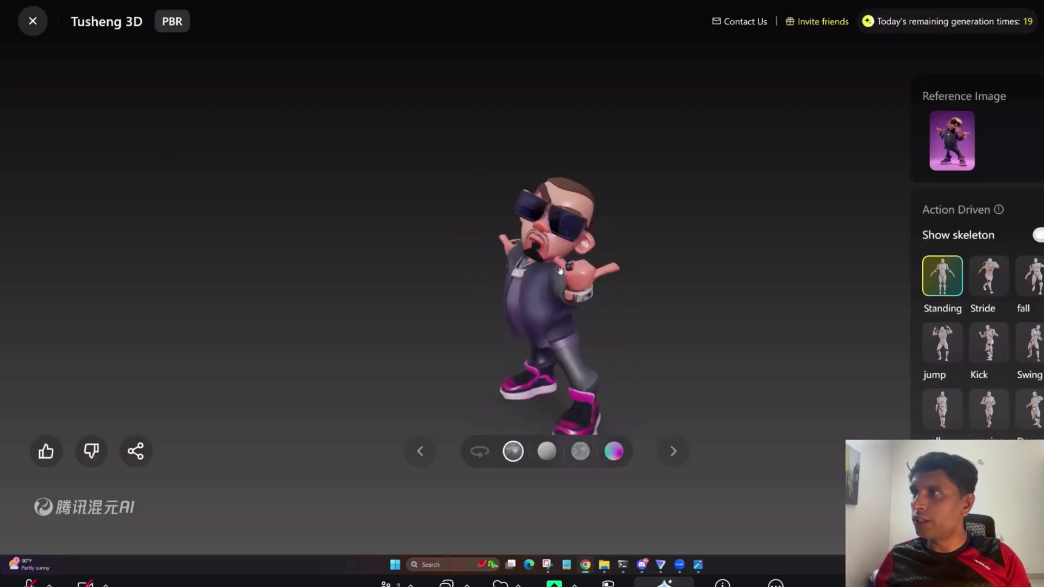
{"action": "left_click", "coordinate": [479, 451]}
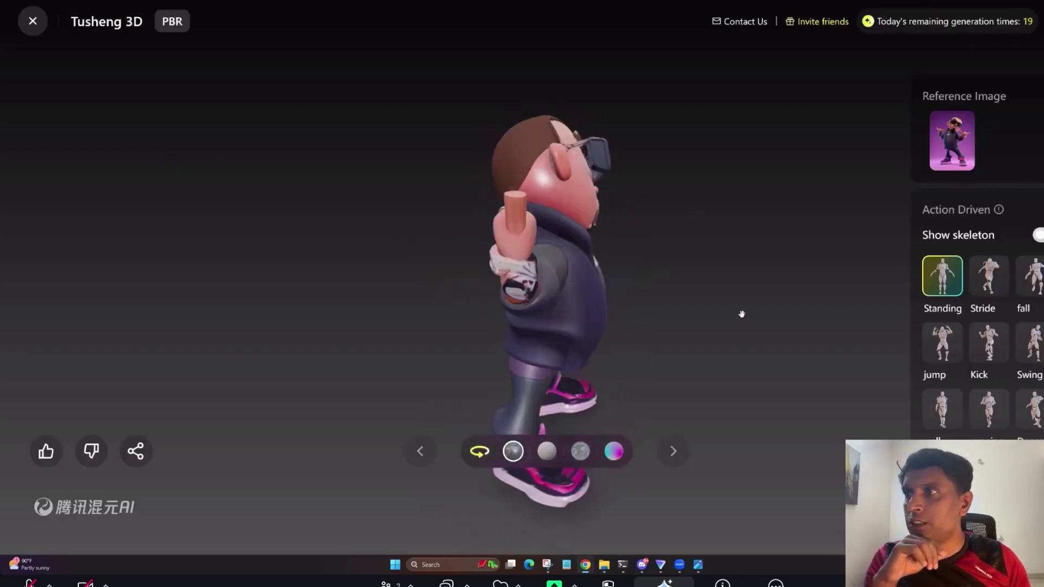
{"action": "scroll", "coordinate": [630, 373], "scroll_direction": "up", "scroll_amount": 3}
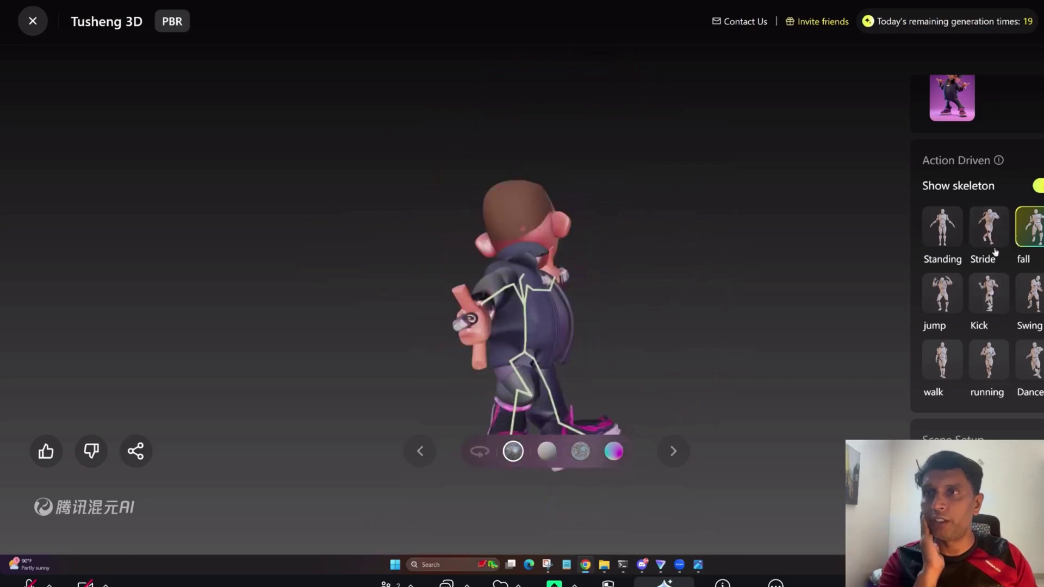
- Set the character's action to Standing, inspect it with its skeleton from the side, and close the model viewer
{"action": "scroll", "coordinate": [944, 256], "scroll_direction": "up", "scroll_amount": 1}
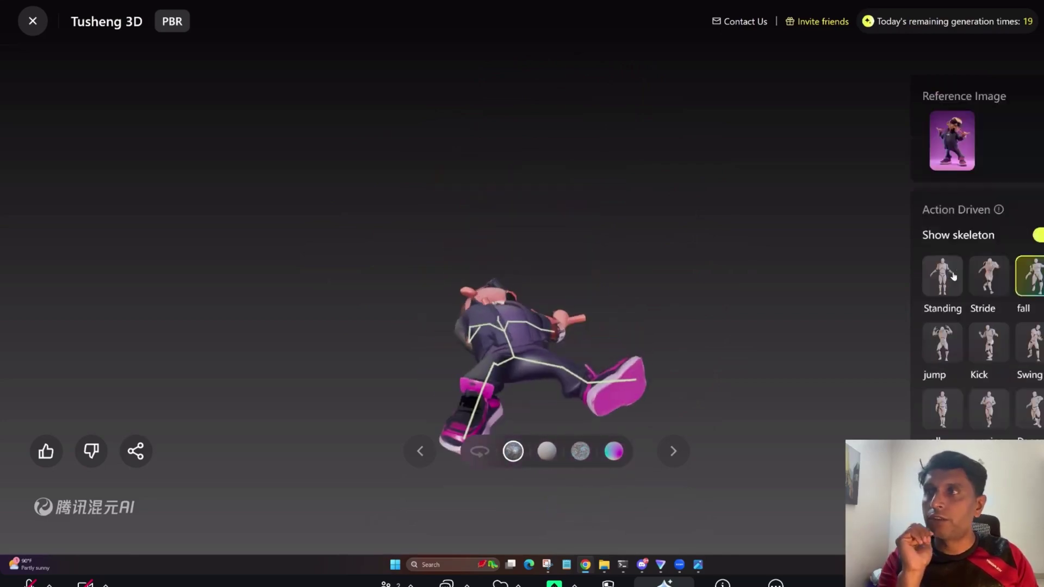
{"action": "left_click", "coordinate": [942, 276]}
{"action": "left_click_drag", "start_coordinate": [781, 321], "coordinate": [906, 326]}
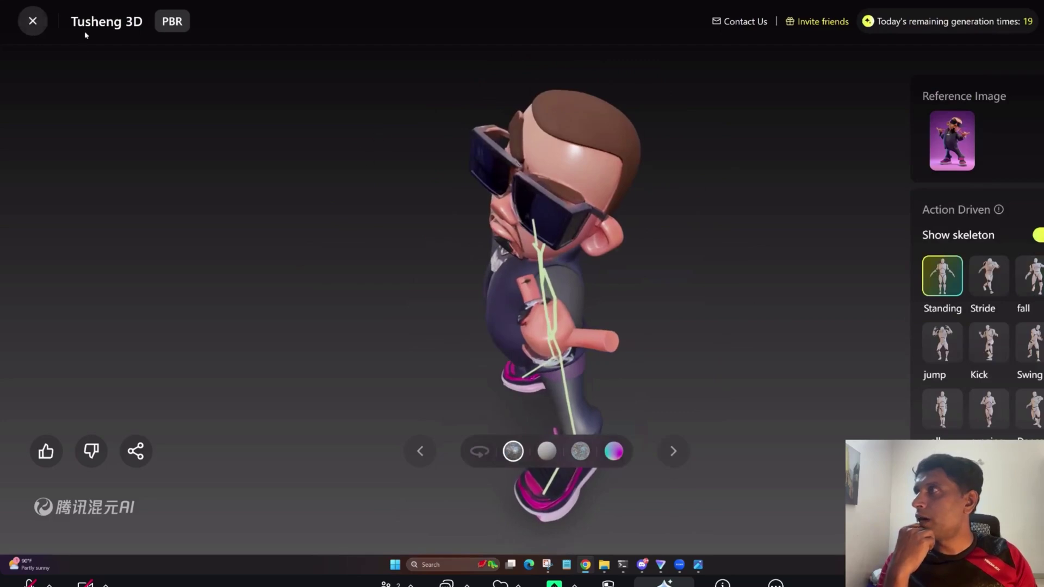
{"action": "scroll", "coordinate": [402, 191], "scroll_direction": "up", "scroll_amount": 3}
{"action": "key", "text": "Escape"}
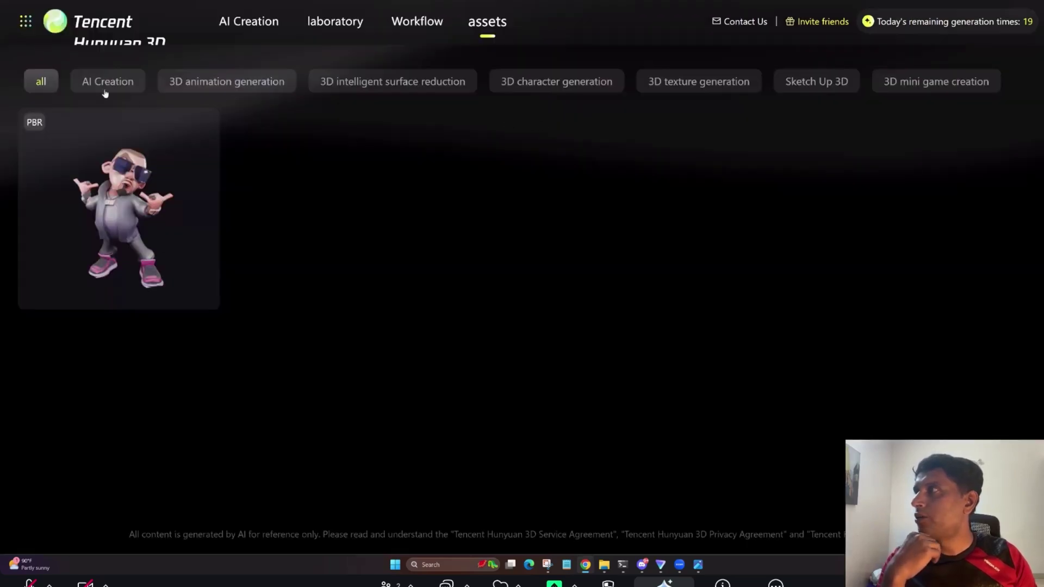
- Return to the AI Creation page and browse the sample models in the Inspiration Square
{"action": "left_click", "coordinate": [105, 22]}
{"action": "scroll", "coordinate": [781, 431], "scroll_direction": "down", "scroll_amount": 10}
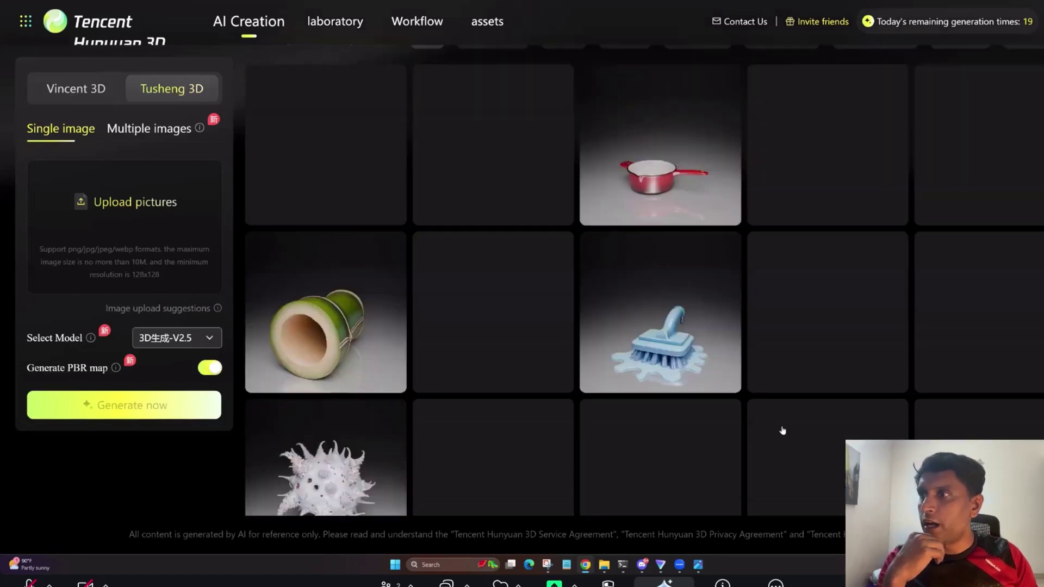
{"action": "scroll", "coordinate": [668, 378], "scroll_direction": "down", "scroll_amount": 5}
{"action": "scroll", "coordinate": [672, 379], "scroll_direction": "up", "scroll_amount": 10}
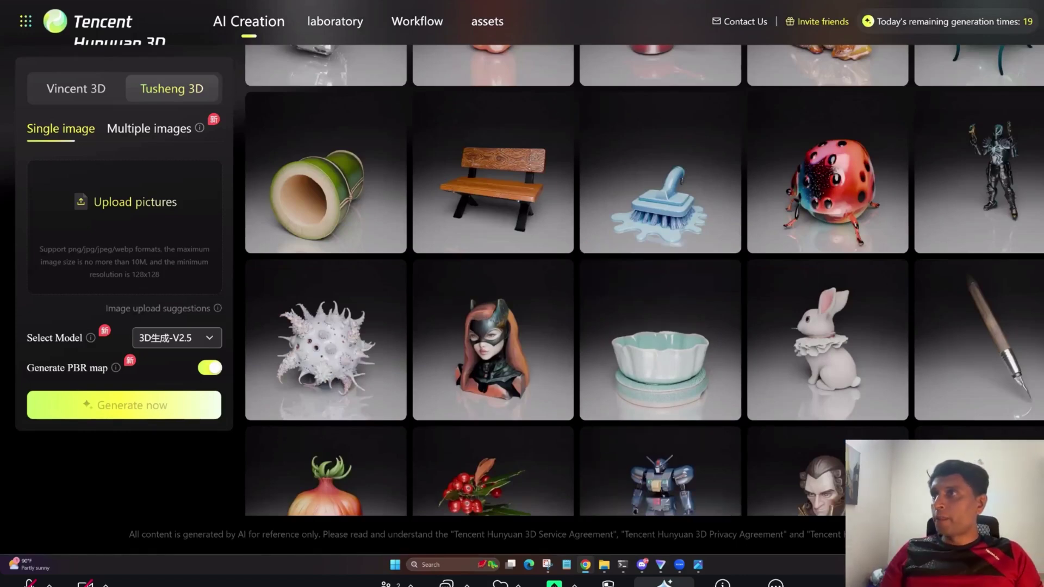
- Switch to ComfyUI and move the Face Analysis Models node lower and farther left of the Face Bounding Box node
{"action": "key", "text": "ctrl+Tab"}
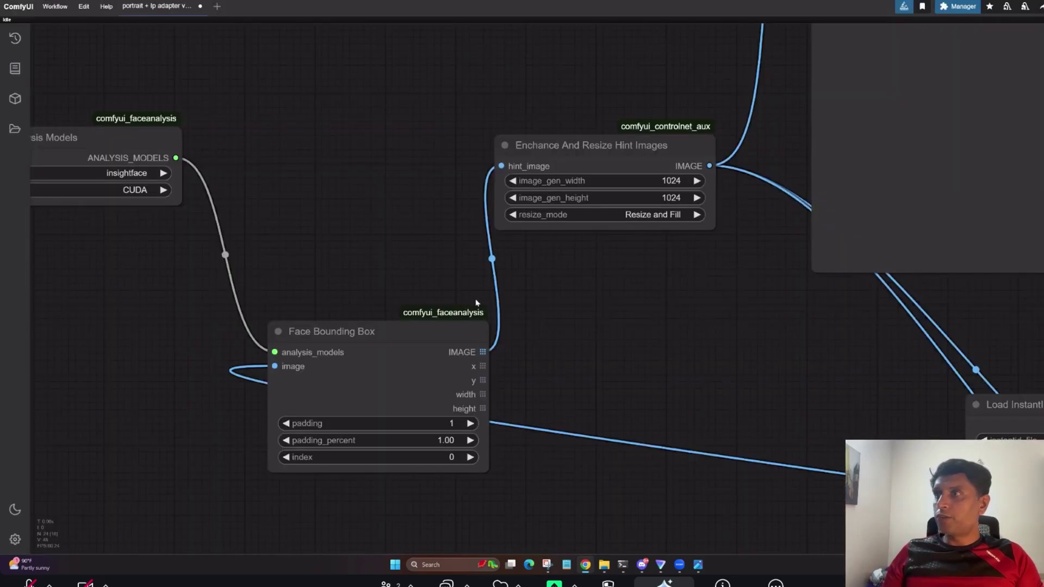
{"action": "left_click_drag", "start_coordinate": [592, 334], "coordinate": [482, 326]}
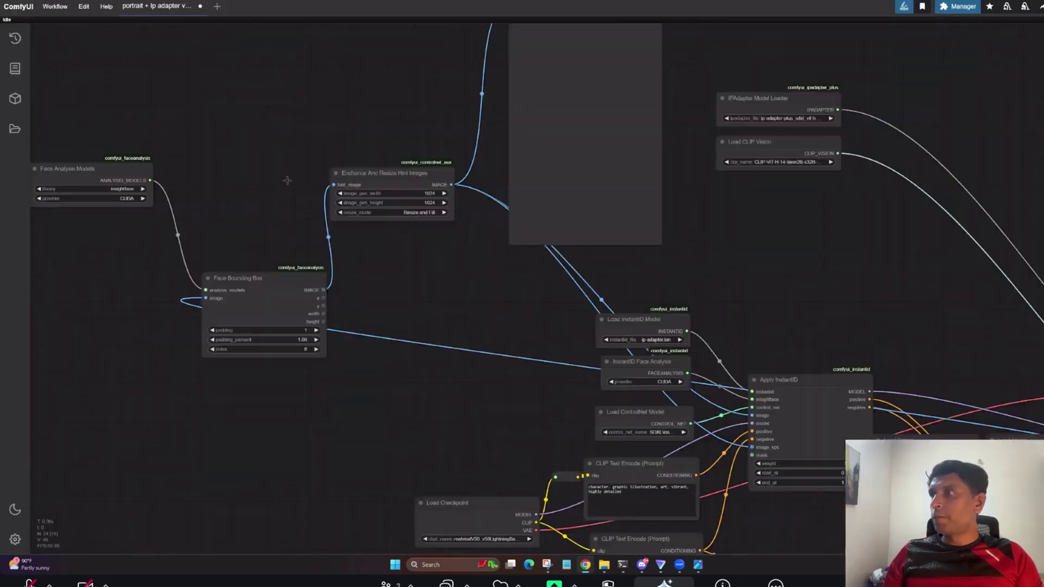
{"action": "scroll", "coordinate": [199, 215], "scroll_direction": "up", "scroll_amount": 5}
{"action": "left_click_drag", "start_coordinate": [199, 216], "coordinate": [411, 202]}
{"action": "left_click_drag", "start_coordinate": [217, 129], "coordinate": [135, 217]}
{"action": "left_click_drag", "start_coordinate": [422, 323], "coordinate": [391, 251]}
{"action": "left_click", "coordinate": [426, 327]}
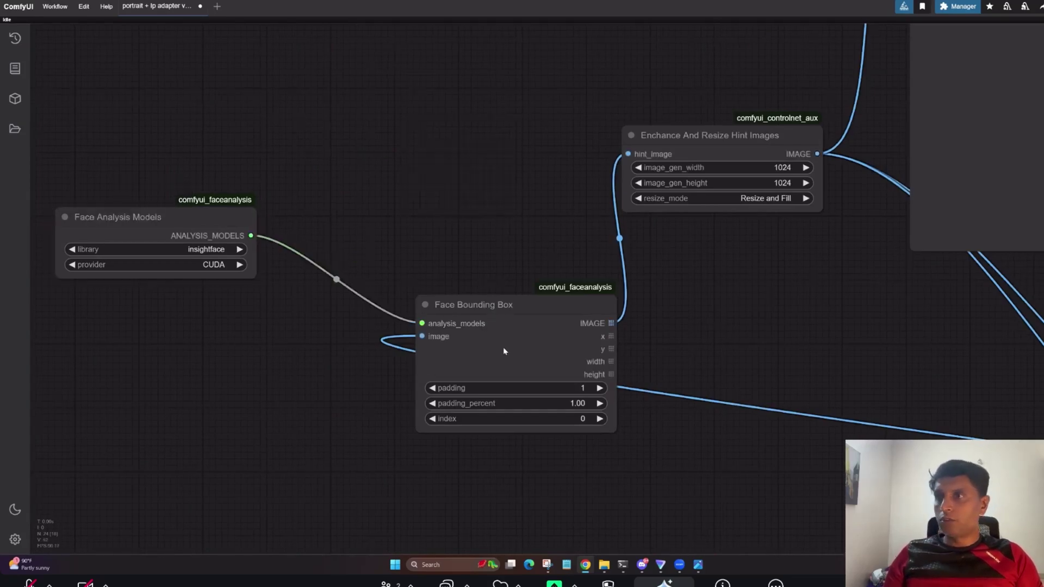
- Examine the InstantID, ControlNet and prompt nodes of the portrait workflow and check its save and export options
{"action": "left_click_drag", "start_coordinate": [715, 301], "coordinate": [507, 290]}
{"action": "scroll", "coordinate": [350, 270], "scroll_direction": "down", "scroll_amount": 6}
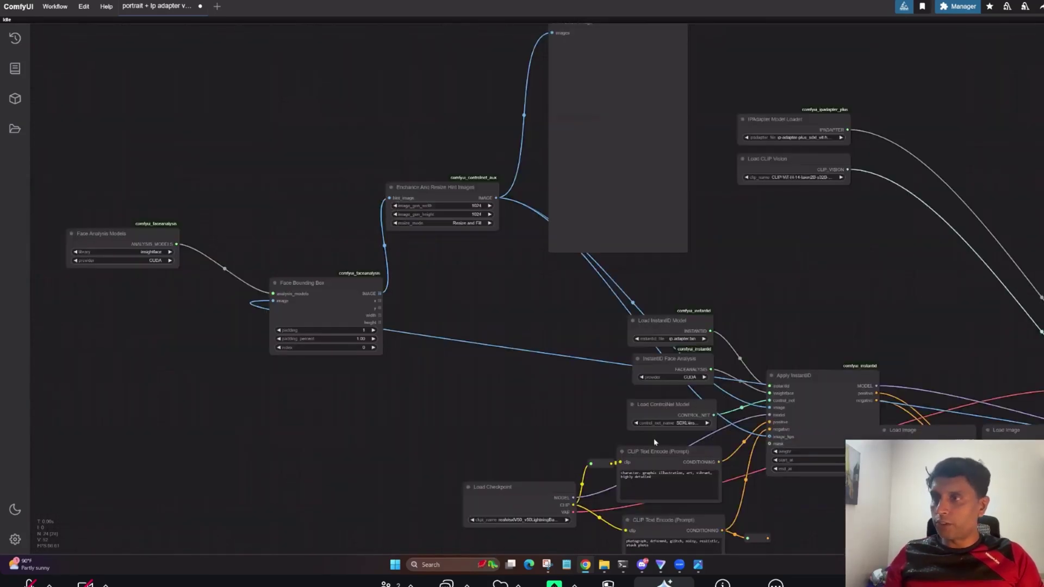
{"action": "left_click_drag", "start_coordinate": [786, 502], "coordinate": [667, 466]}
{"action": "left_click_drag", "start_coordinate": [446, 405], "coordinate": [592, 411]}
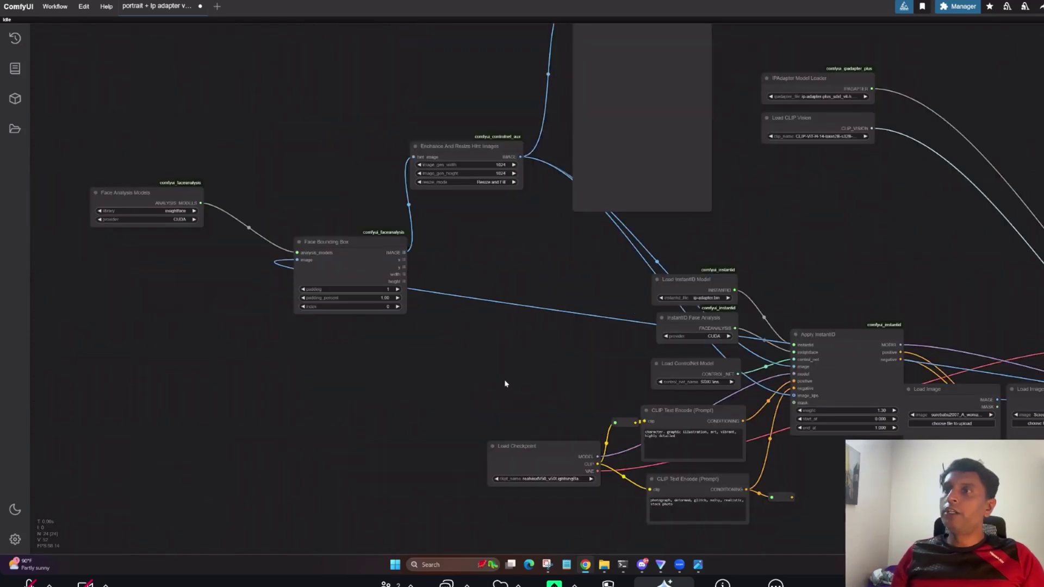
{"action": "scroll", "coordinate": [505, 381], "scroll_direction": "up", "scroll_amount": 3}
{"action": "scroll", "coordinate": [505, 381], "scroll_direction": "down", "scroll_amount": 1}
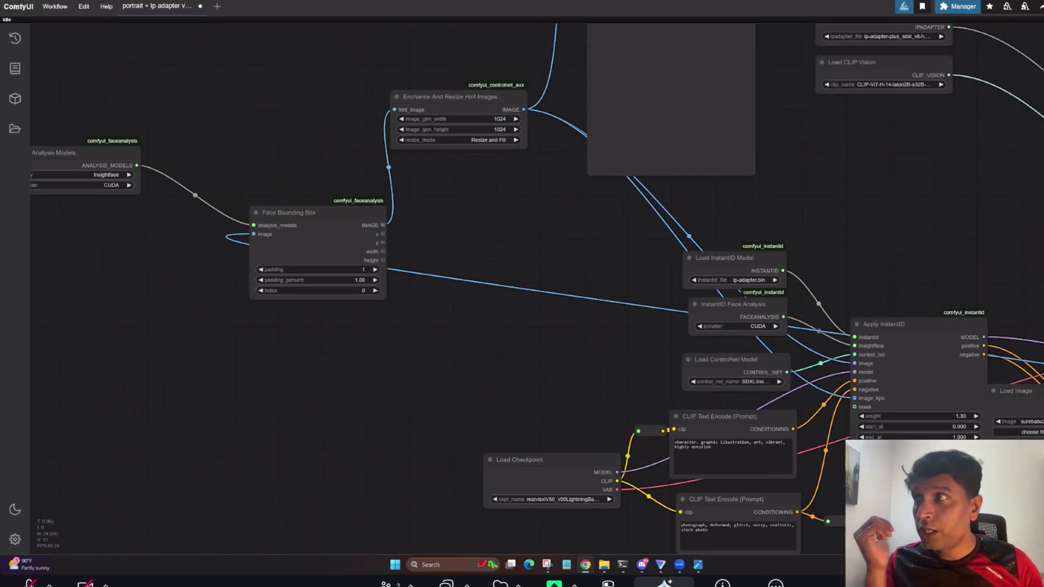
{"action": "scroll", "coordinate": [569, 377], "scroll_direction": "down", "scroll_amount": 3}
{"action": "left_click", "coordinate": [55, 10]}
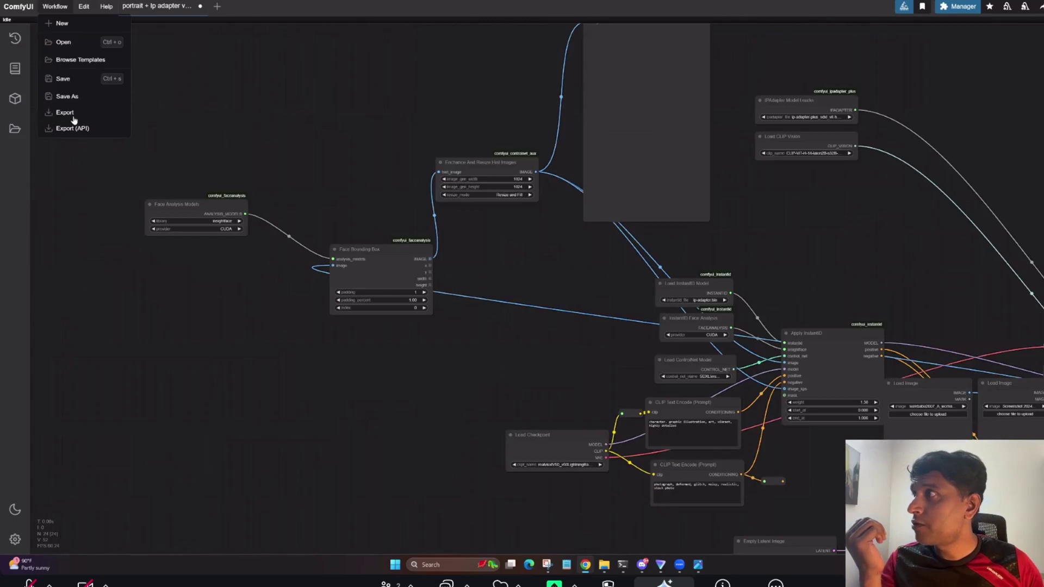
{"action": "left_click", "coordinate": [857, 230]}
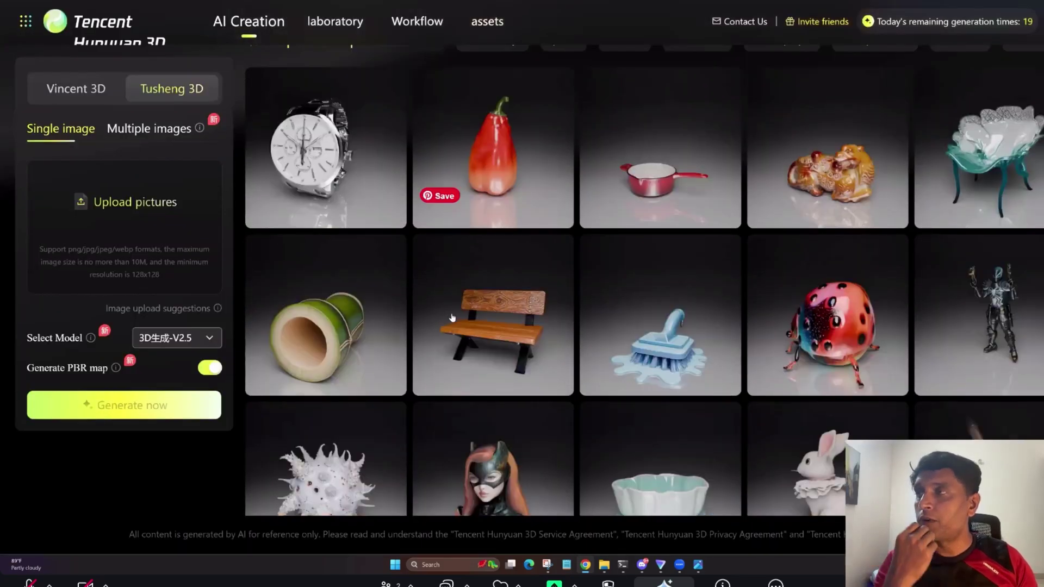
- Open the Vincent game character workflow copy from My Workflow in Tencent Hunyuan 3D
{"action": "scroll", "coordinate": [453, 320], "scroll_direction": "up", "scroll_amount": 5}
{"action": "scroll", "coordinate": [452, 312], "scroll_direction": "up", "scroll_amount": 2}
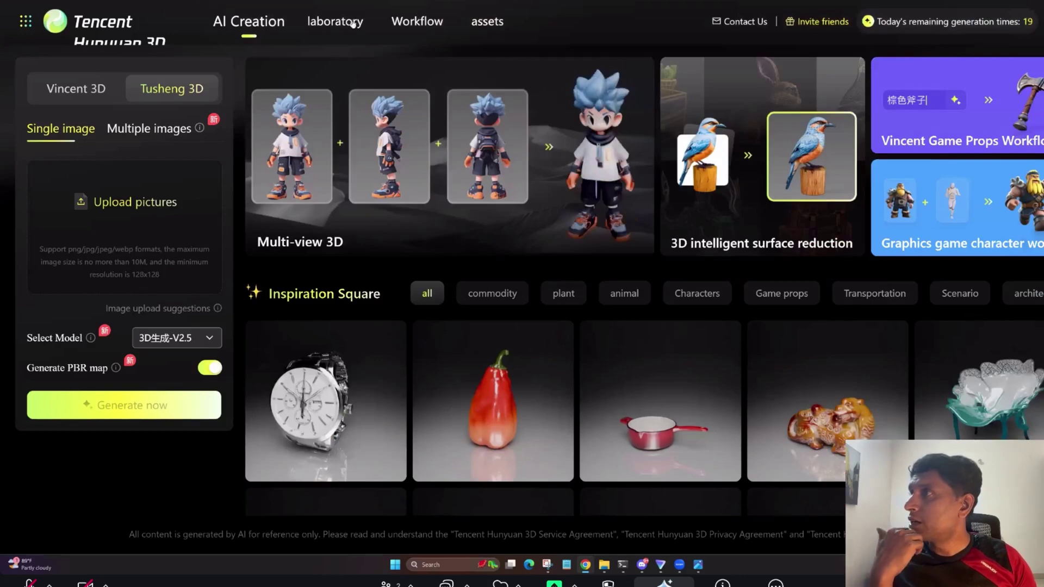
{"action": "left_click", "coordinate": [409, 23]}
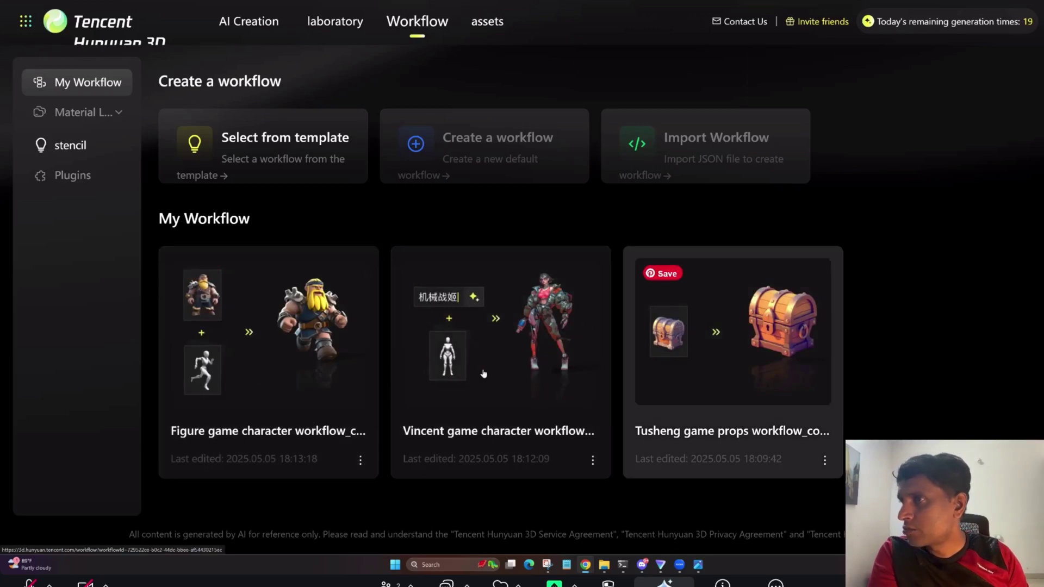
{"action": "left_click", "coordinate": [526, 358]}
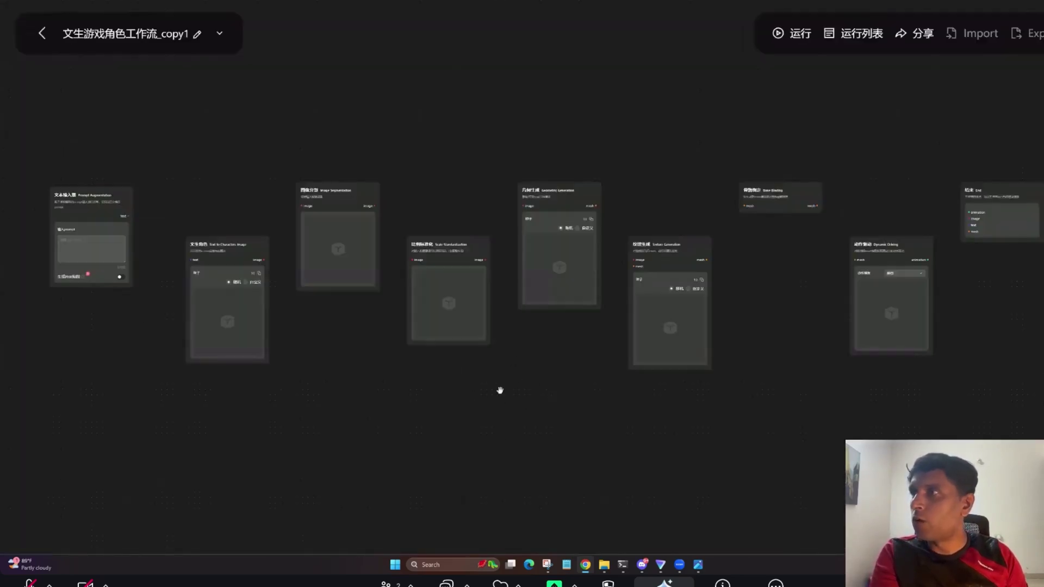
- Move the Text Input node down and farther left of the Text to Characters Image node, and activate its input prompt
{"action": "scroll", "coordinate": [395, 436], "scroll_direction": "up", "scroll_amount": 5}
{"action": "left_click_drag", "start_coordinate": [478, 394], "coordinate": [717, 429]}
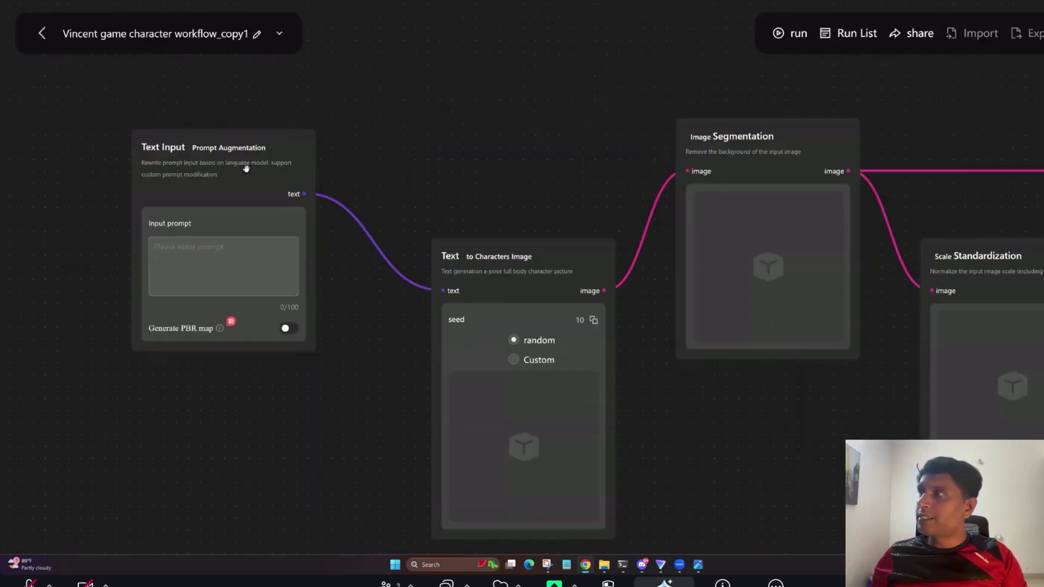
{"action": "left_click_drag", "start_coordinate": [225, 158], "coordinate": [329, 174]}
{"action": "left_click_drag", "start_coordinate": [293, 241], "coordinate": [180, 239]}
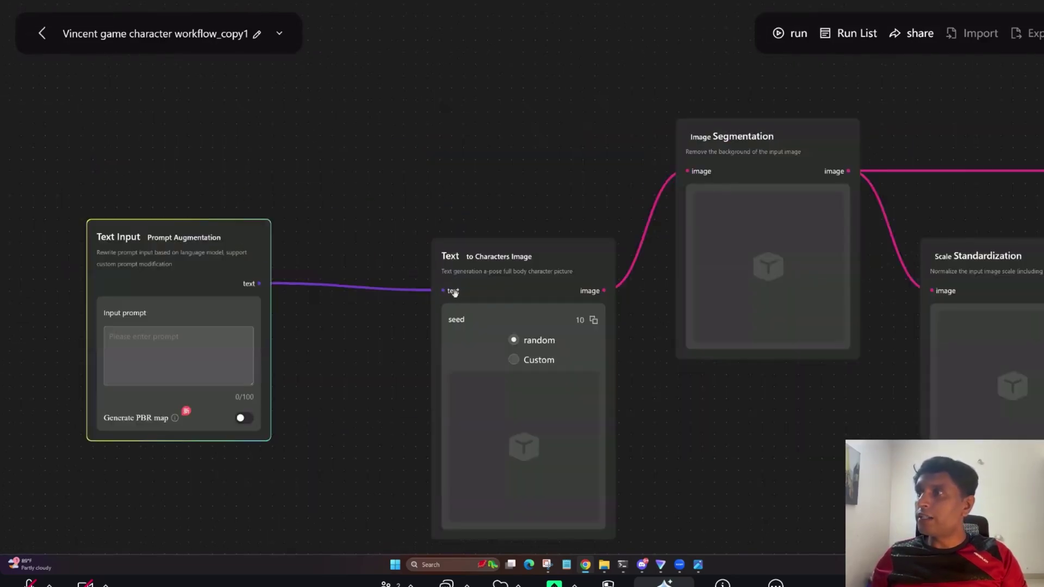
{"action": "left_click_drag", "start_coordinate": [444, 290], "coordinate": [322, 345]}
{"action": "left_click_drag", "start_coordinate": [254, 284], "coordinate": [230, 283]}
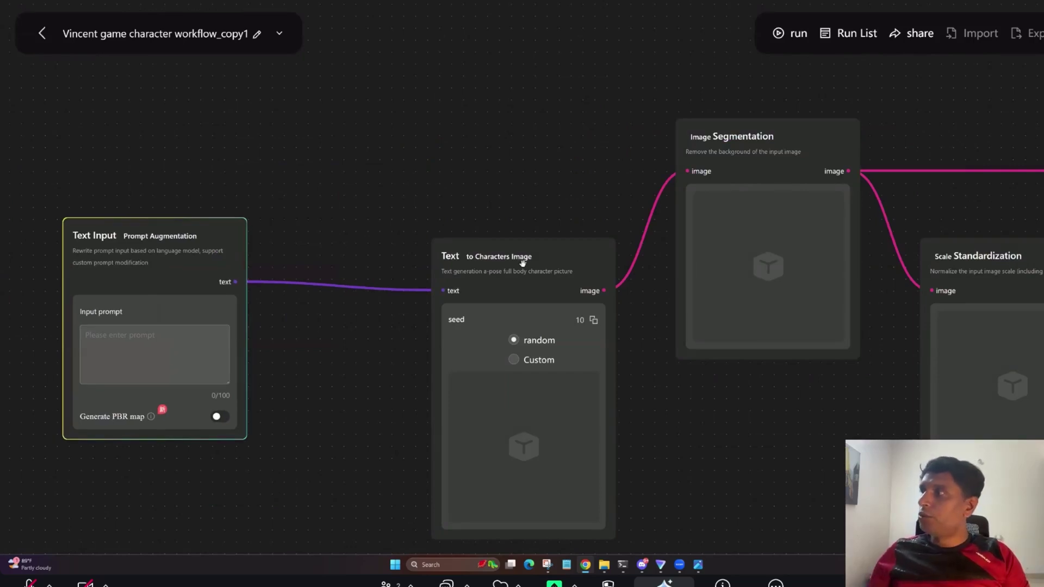
{"action": "left_click", "coordinate": [154, 352]}
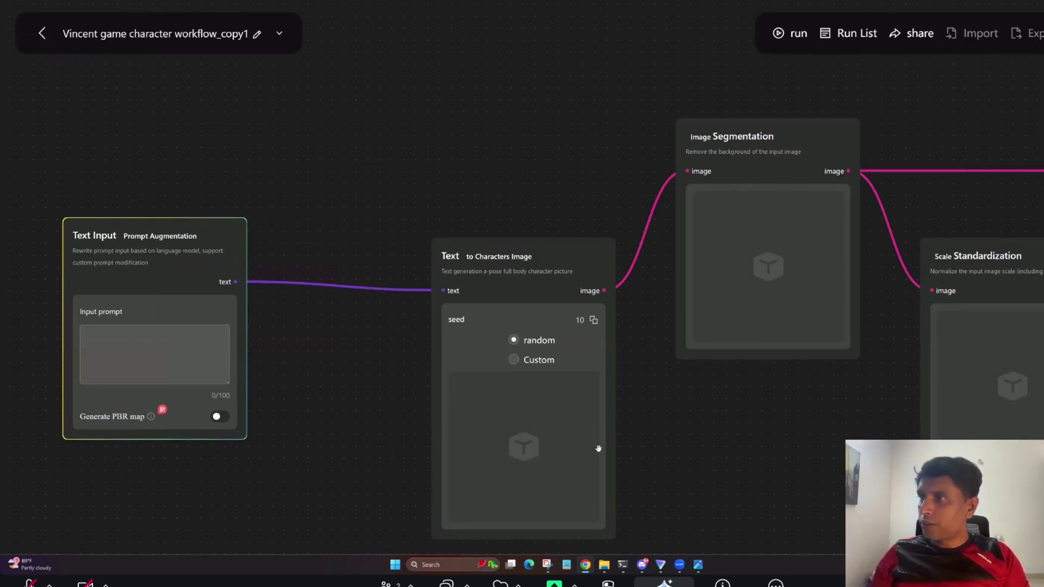
- Examine the workflow's segmentation, scale standardization, geometric generation and texture generation nodes, and return to the My Workflow page
{"action": "left_click_drag", "start_coordinate": [707, 413], "coordinate": [312, 292]}
{"action": "left_click_drag", "start_coordinate": [886, 381], "coordinate": [805, 510]}
{"action": "scroll", "coordinate": [847, 69], "scroll_direction": "right", "scroll_amount": 1}
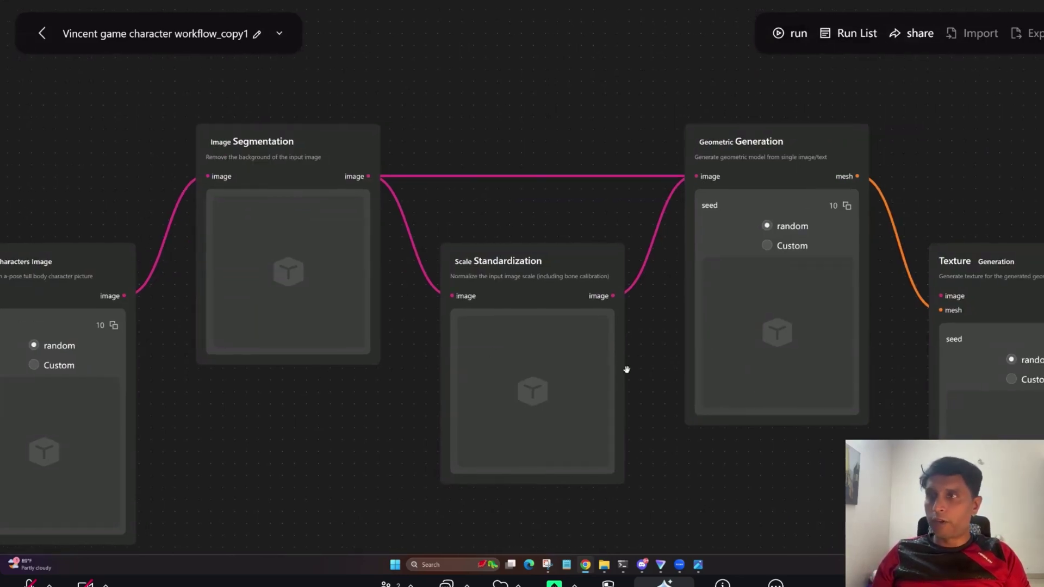
{"action": "scroll", "coordinate": [625, 366], "scroll_direction": "right", "scroll_amount": 5}
{"action": "scroll", "coordinate": [626, 366], "scroll_direction": "down", "scroll_amount": 1}
{"action": "scroll", "coordinate": [628, 369], "scroll_direction": "left", "scroll_amount": 3}
{"action": "scroll", "coordinate": [628, 369], "scroll_direction": "down", "scroll_amount": 1}
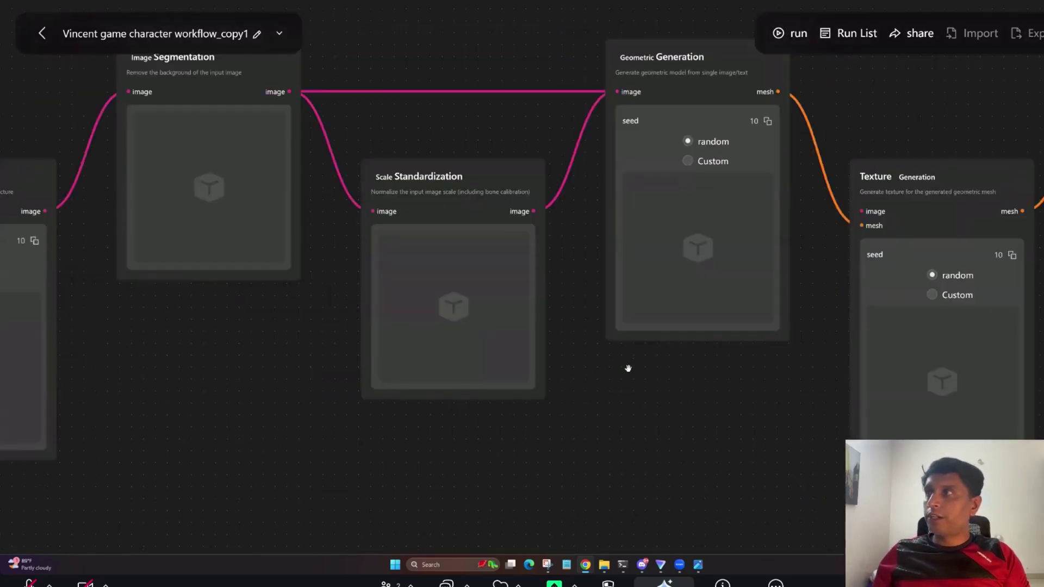
{"action": "scroll", "coordinate": [628, 368], "scroll_direction": "down", "scroll_amount": 6, "text": "ctrl"}
{"action": "key", "text": "alt+Left"}
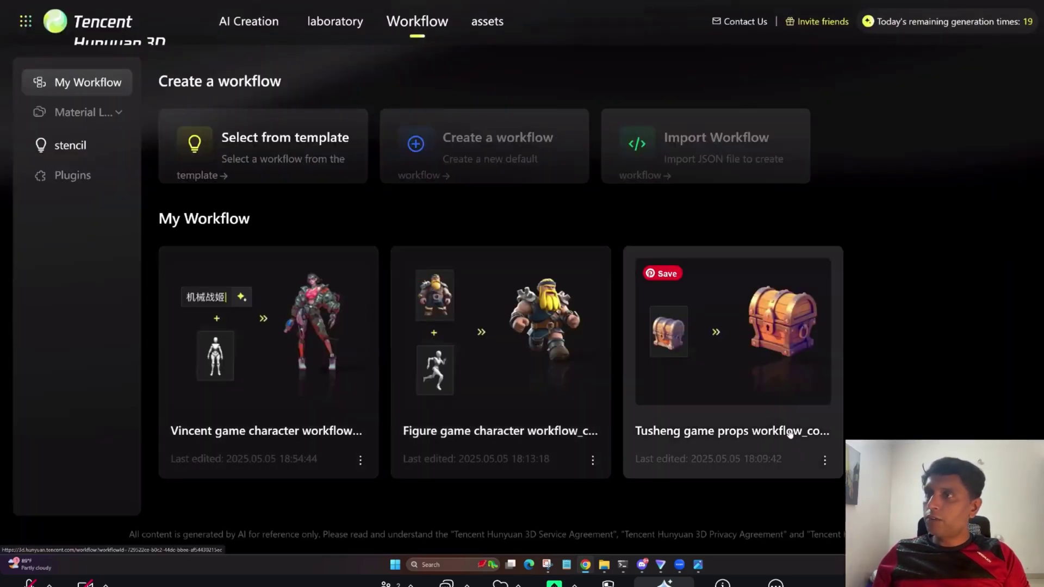
- Try to create a new default workflow and to import a workflow from a JSON file
{"action": "left_click", "coordinate": [468, 161]}
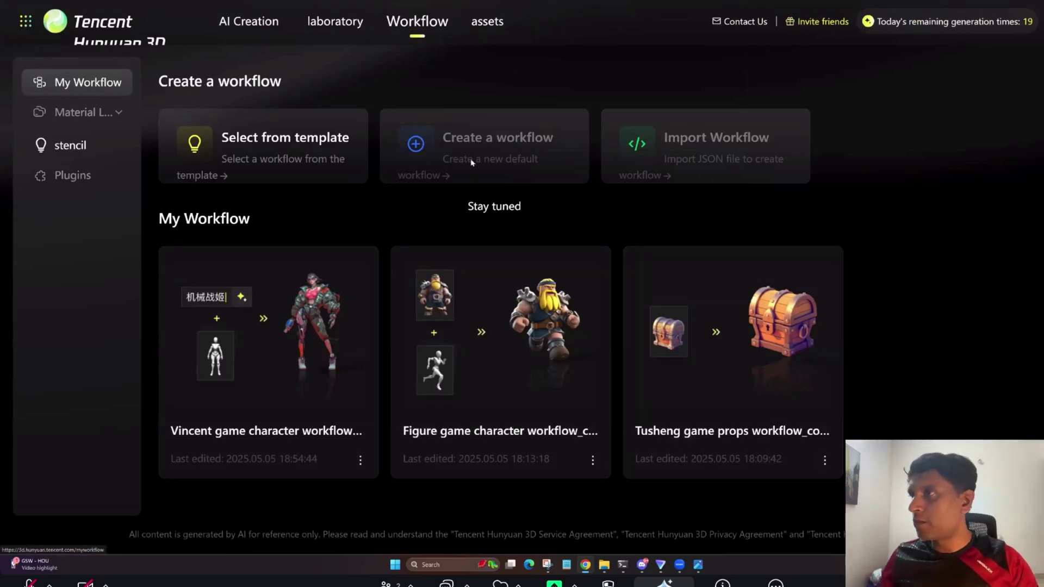
{"action": "left_click", "coordinate": [676, 177]}
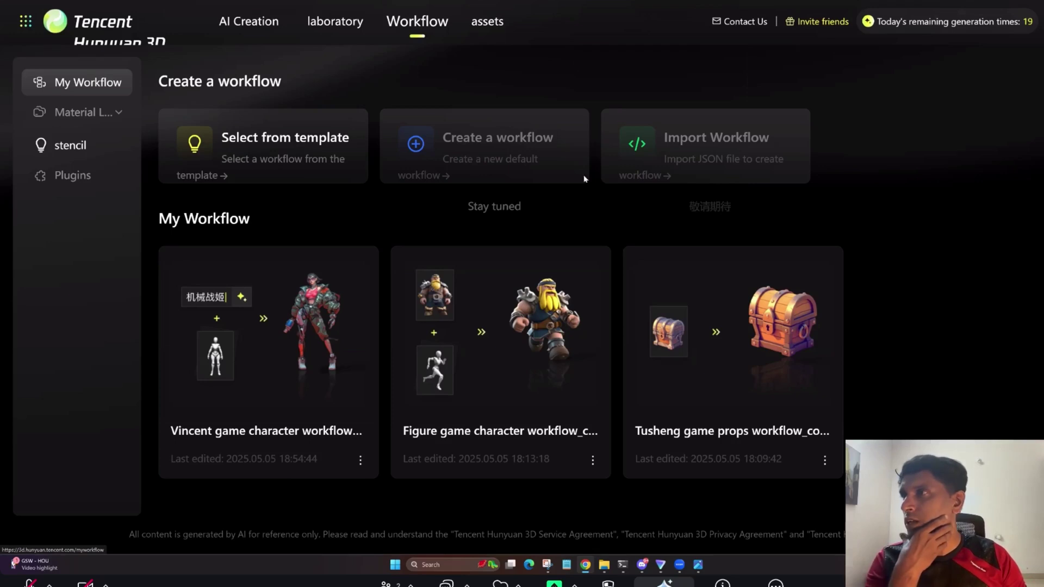
{"action": "left_click", "coordinate": [467, 174]}
{"action": "left_click", "coordinate": [739, 171]}
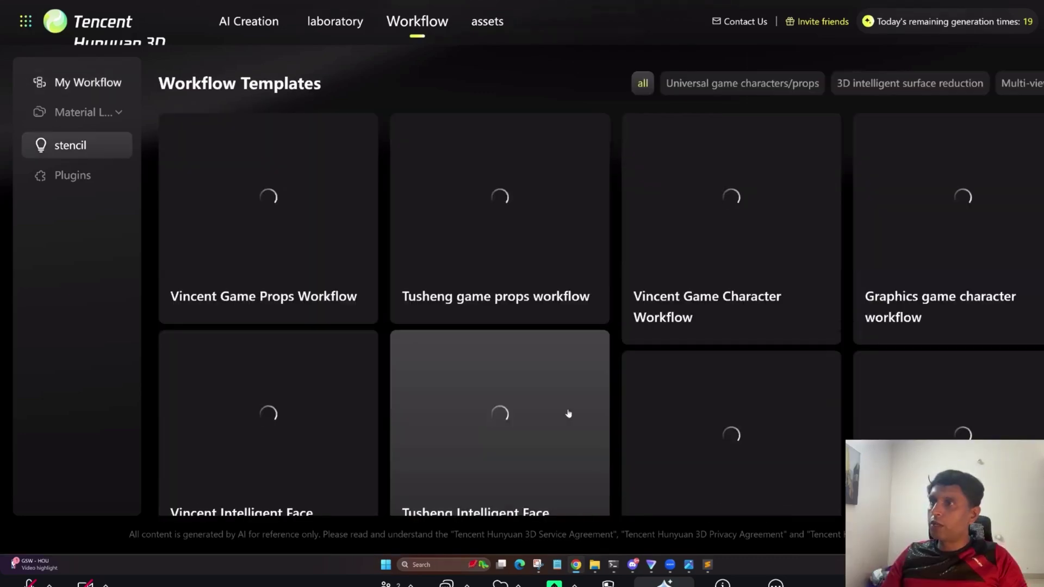
- Browse the workflow templates for game props, game characters, intelligent face reduction and multi-view models
{"action": "scroll", "coordinate": [568, 413], "scroll_direction": "down", "scroll_amount": 5}
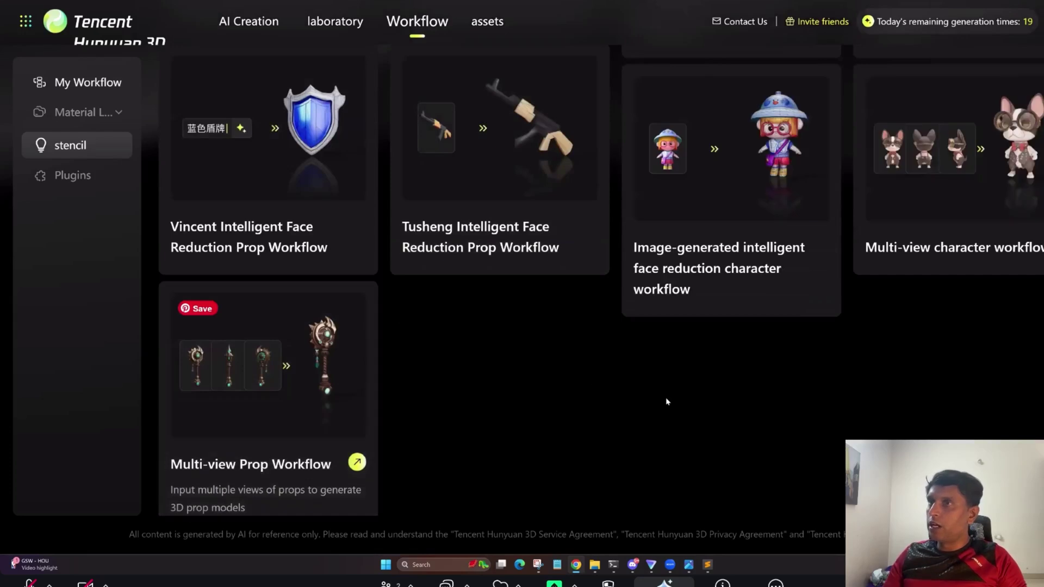
{"action": "scroll", "coordinate": [668, 402], "scroll_direction": "up", "scroll_amount": 2}
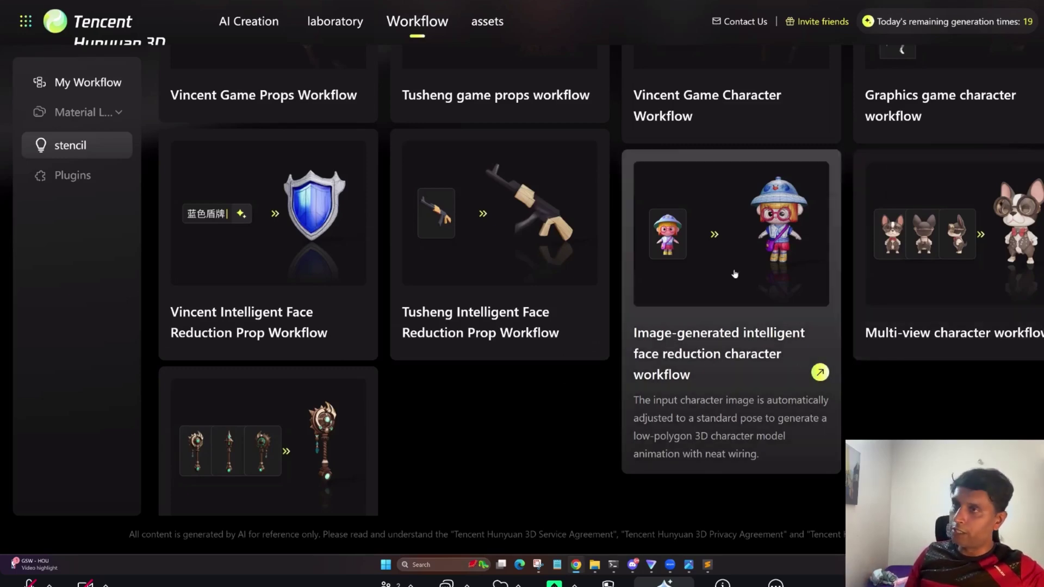
{"action": "scroll", "coordinate": [736, 272], "scroll_direction": "up", "scroll_amount": 4}
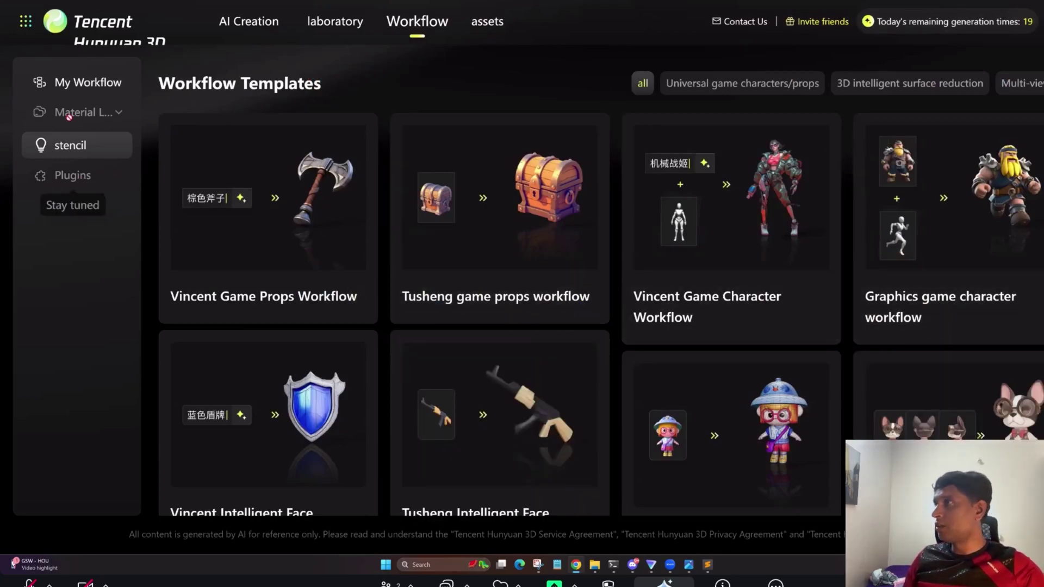
- Go to the AI Creation page's single-image Tusheng 3D generation and open the file chooser for the picture upload
{"action": "left_click", "coordinate": [26, 22]}
{"action": "left_click", "coordinate": [566, 298]}
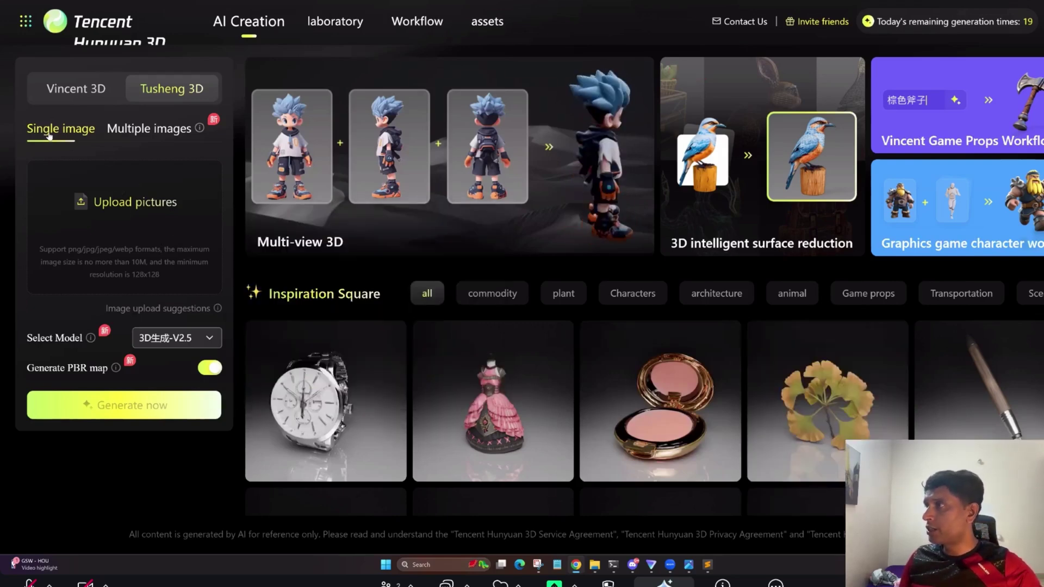
{"action": "left_click", "coordinate": [134, 197]}
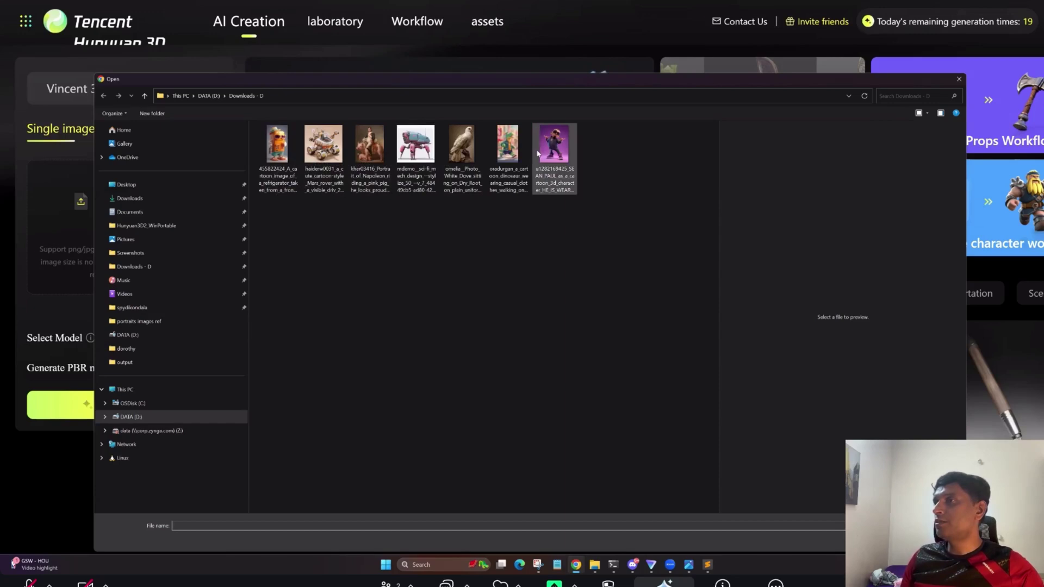
- Preview the dove, cartoon dinosaur, Mars rover and Napoleon images in the Downloads - D folder
{"action": "left_click", "coordinate": [595, 566]}
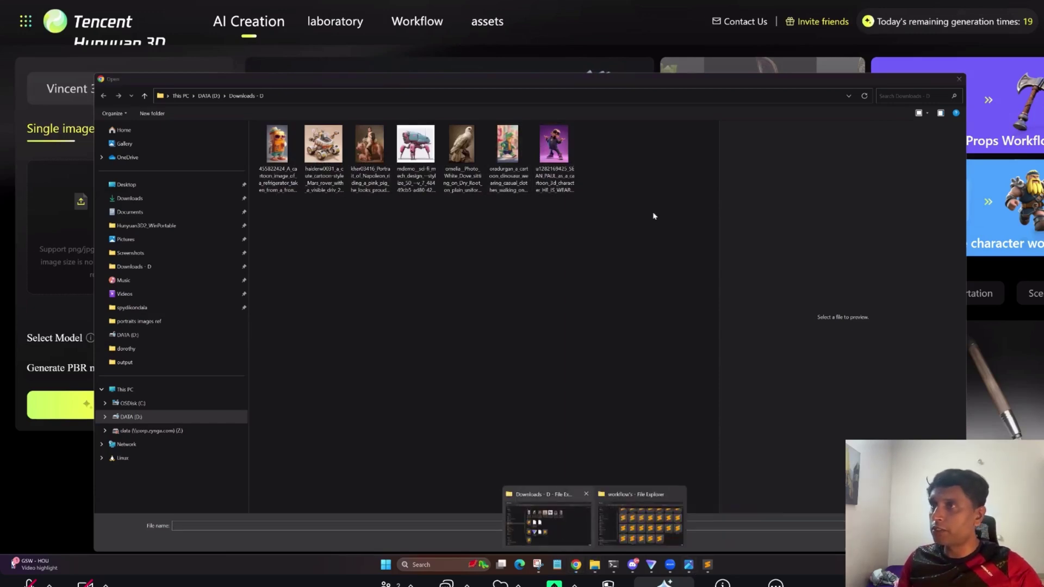
{"action": "double_click", "coordinate": [611, 123]}
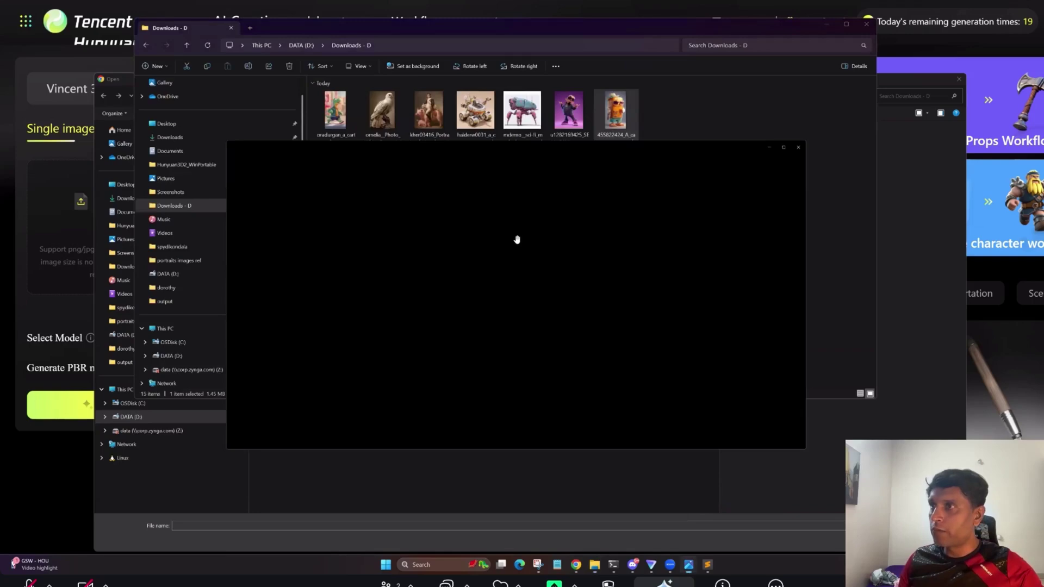
{"action": "key", "text": "Left"}
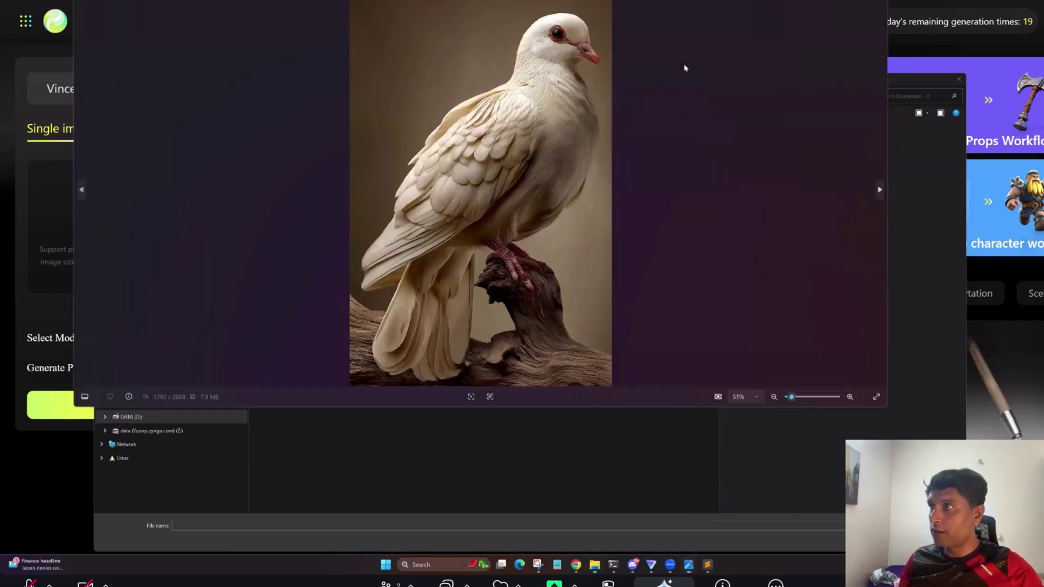
{"action": "key", "text": "Left"}
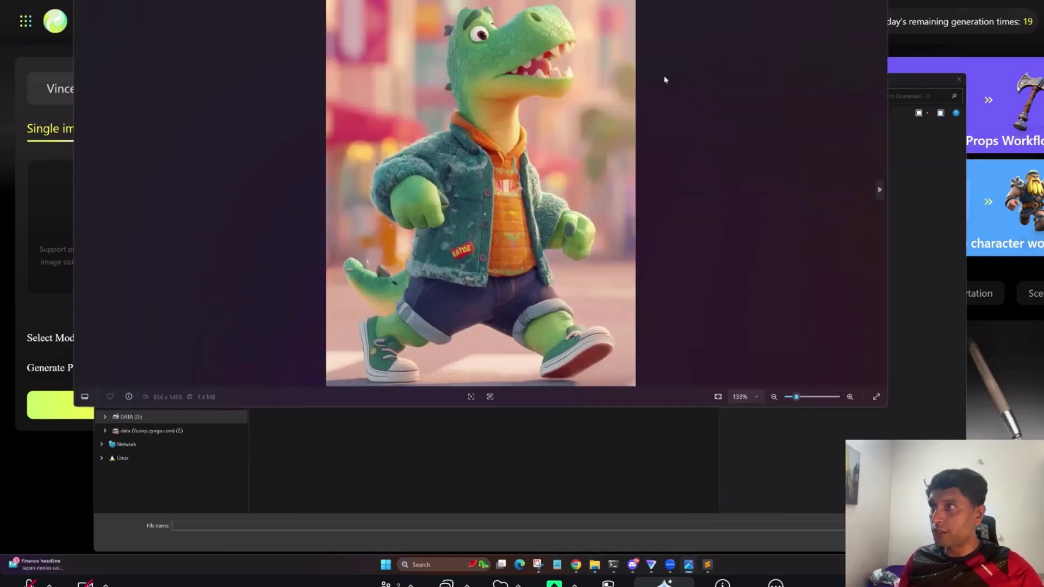
{"action": "key", "text": "Right"}
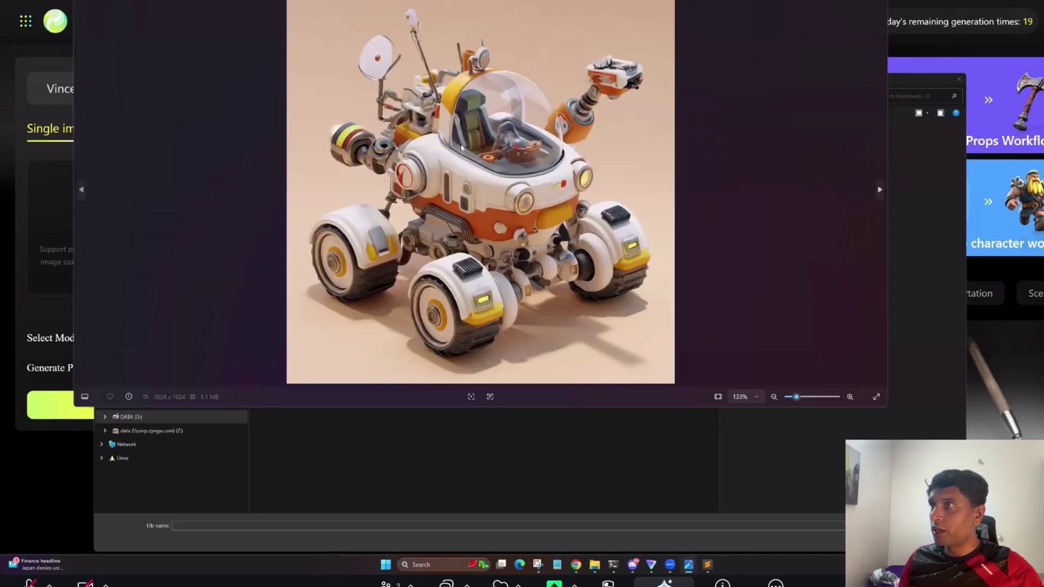
{"action": "key", "text": "Escape"}
{"action": "double_click", "coordinate": [431, 122]}
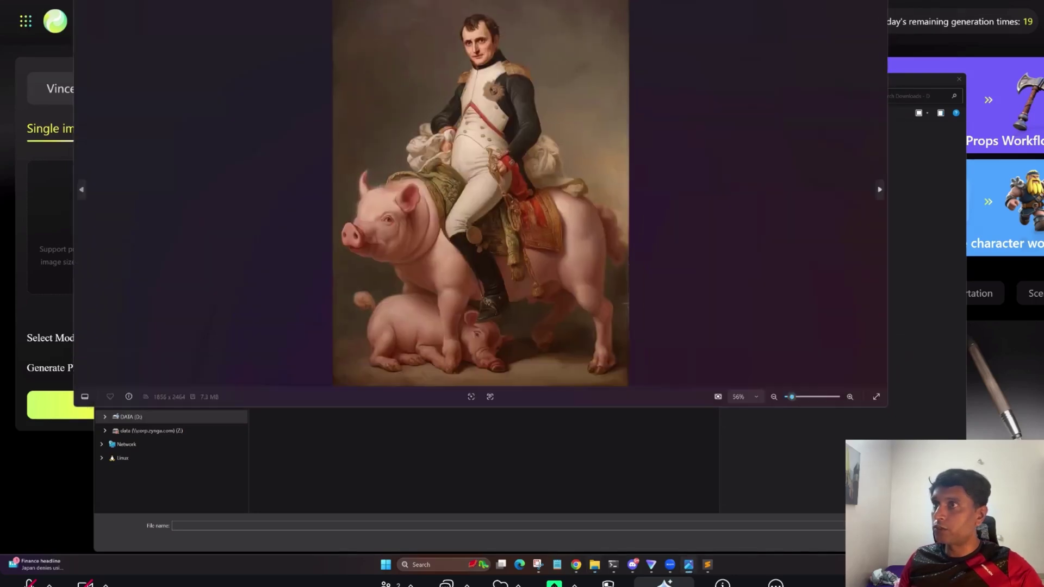
{"action": "key", "text": "space"}
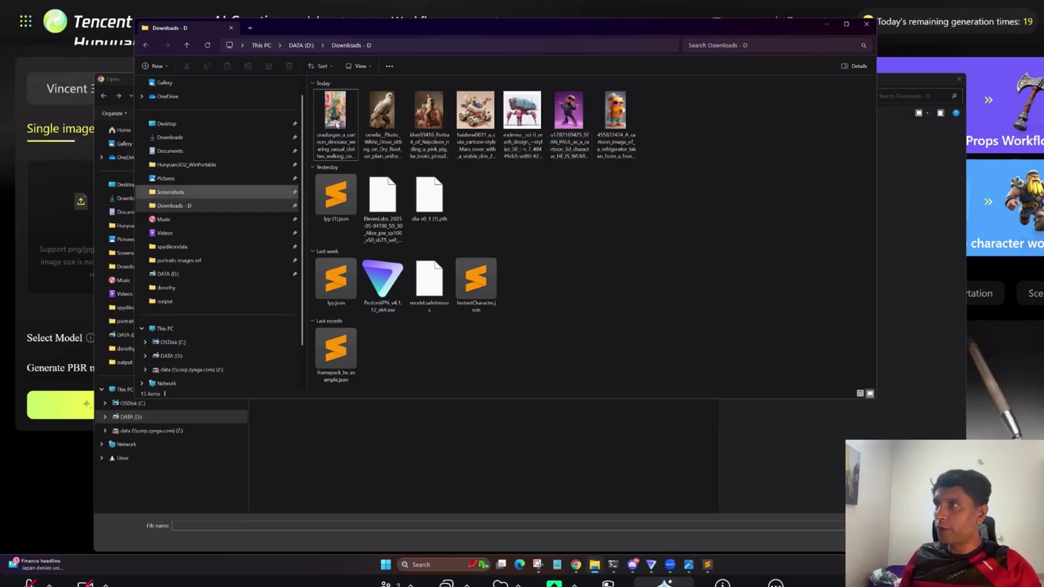
- Upload the cartoon dinosaur image from Downloads - D and generate a 3D model from it
{"action": "left_click", "coordinate": [73, 357]}
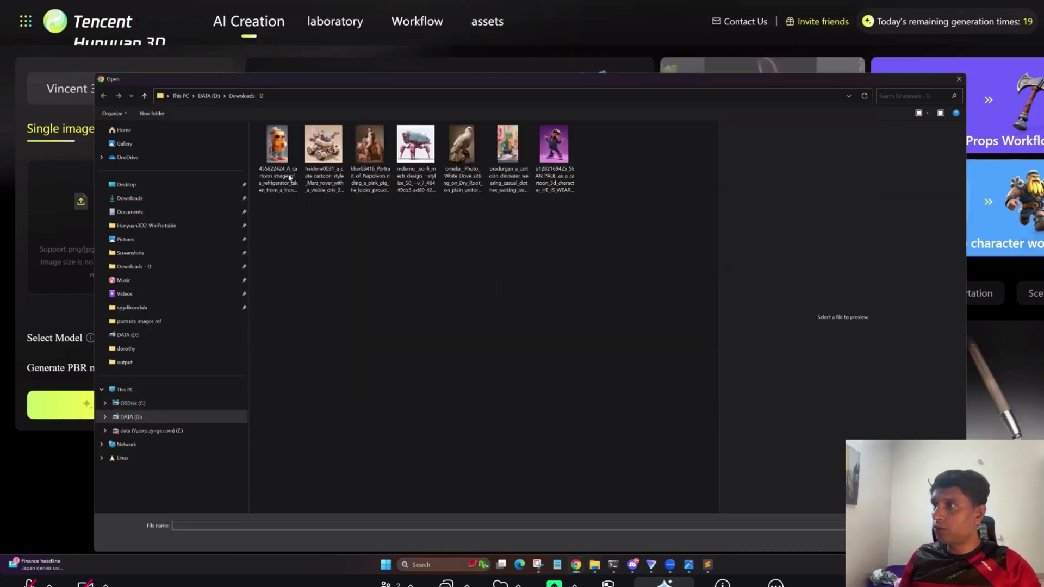
{"action": "left_click", "coordinate": [507, 150]}
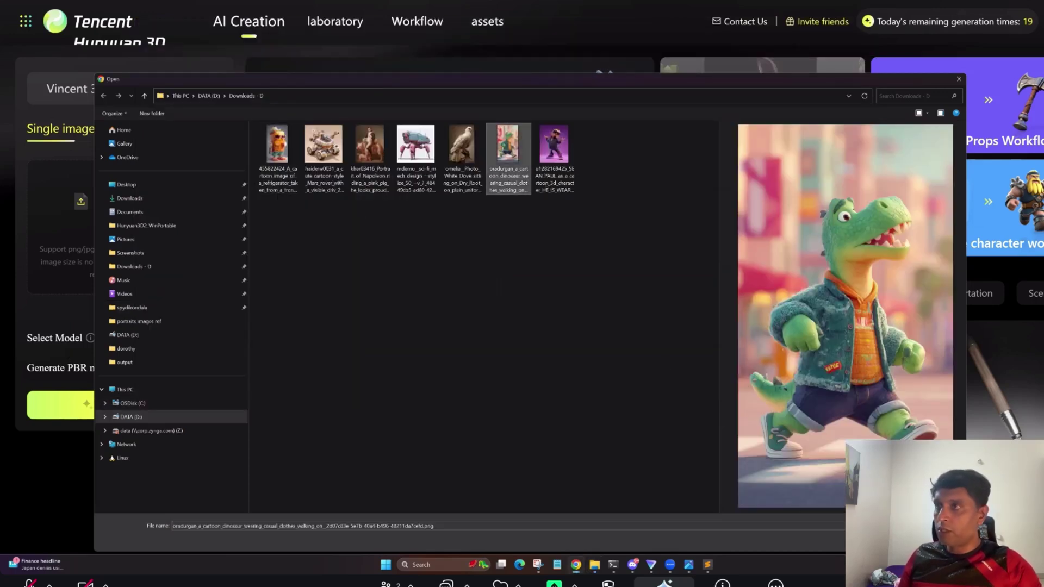
{"action": "key", "text": "Return"}
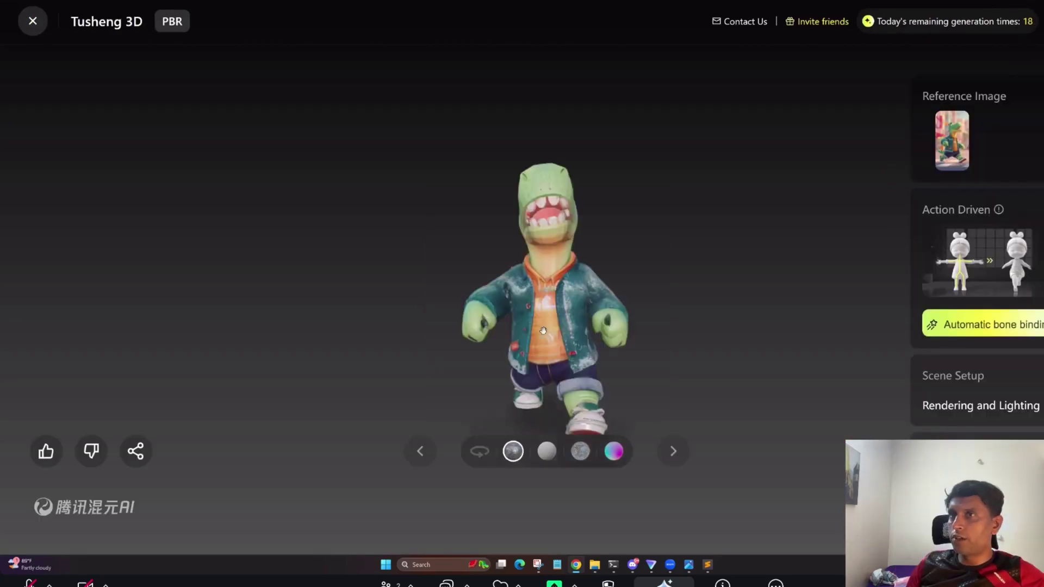
- Inspect the generated dinosaur model from the front and side, including its head and jacket up close
{"action": "left_click_drag", "start_coordinate": [550, 331], "coordinate": [605, 345]}
{"action": "left_click_drag", "start_coordinate": [473, 318], "coordinate": [503, 306]}
{"action": "scroll", "coordinate": [516, 307], "scroll_direction": "up", "scroll_amount": 2}
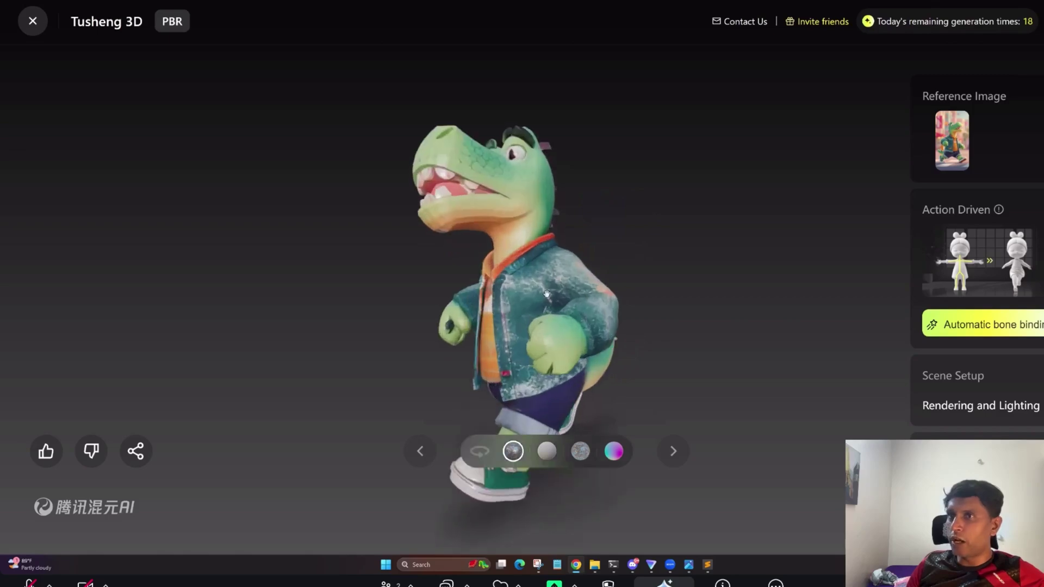
{"action": "scroll", "coordinate": [534, 307], "scroll_direction": "up", "scroll_amount": 5}
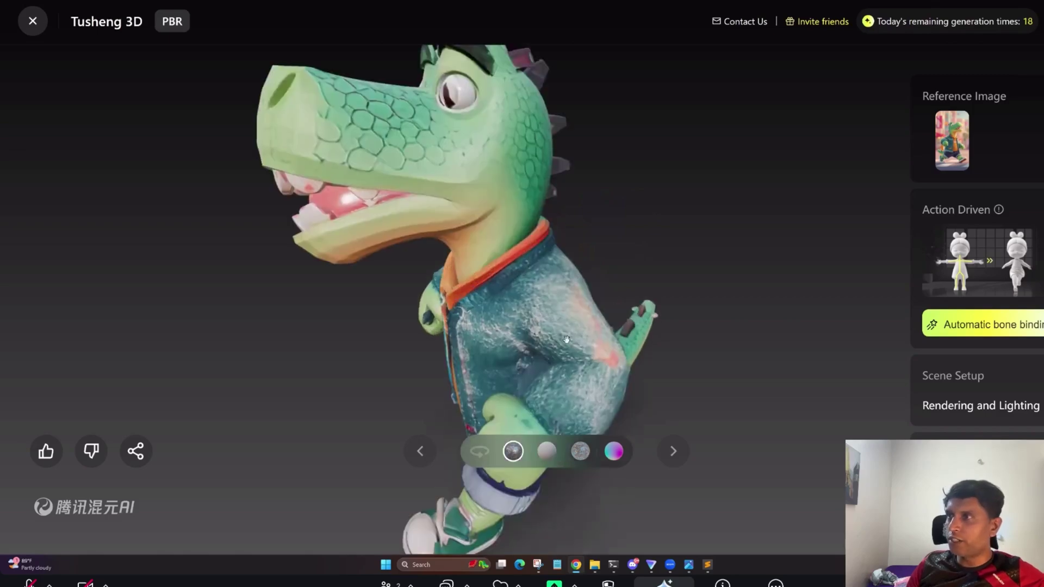
{"action": "left_click_drag", "start_coordinate": [536, 310], "coordinate": [590, 313]}
{"action": "scroll", "coordinate": [590, 276], "scroll_direction": "down", "scroll_amount": 4}
- Open the source dinosaur image from Downloads - D and compare its jacket and hands with the generated model
{"action": "mouse_move", "coordinate": [594, 564]}
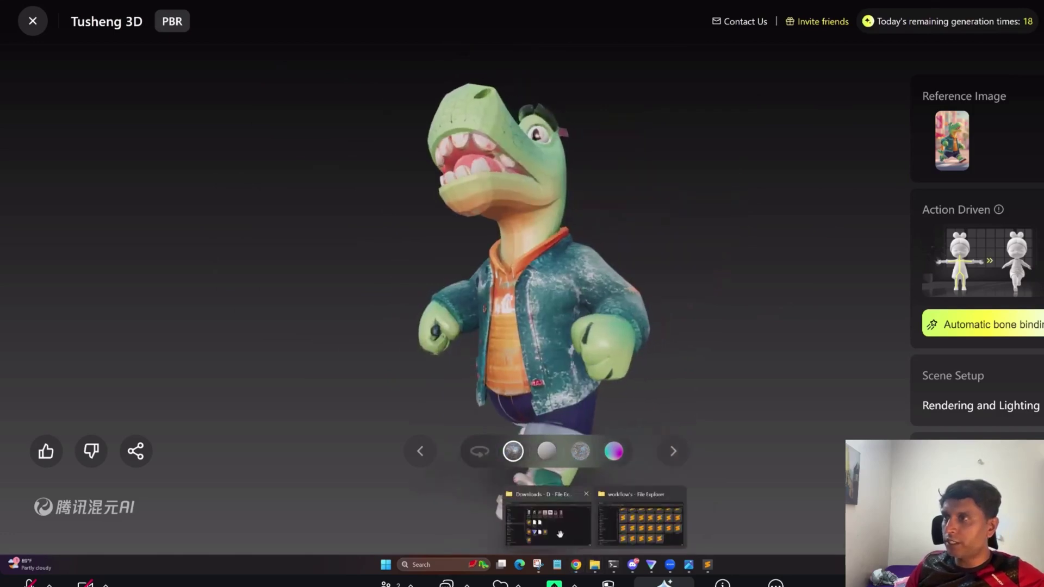
{"action": "left_click", "coordinate": [563, 547]}
{"action": "double_click", "coordinate": [332, 109]}
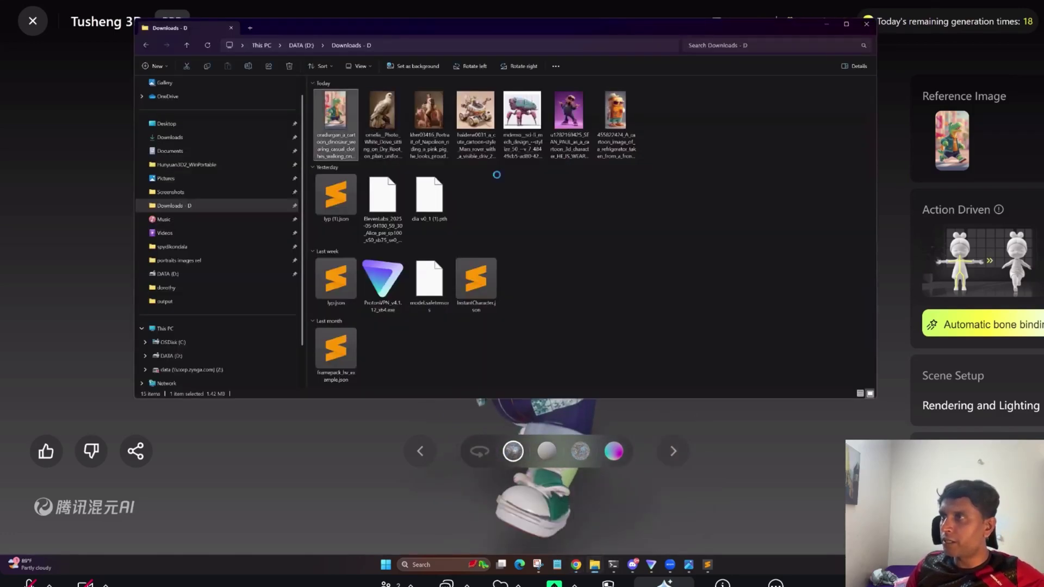
{"action": "scroll", "coordinate": [484, 180], "scroll_direction": "up", "scroll_amount": 5}
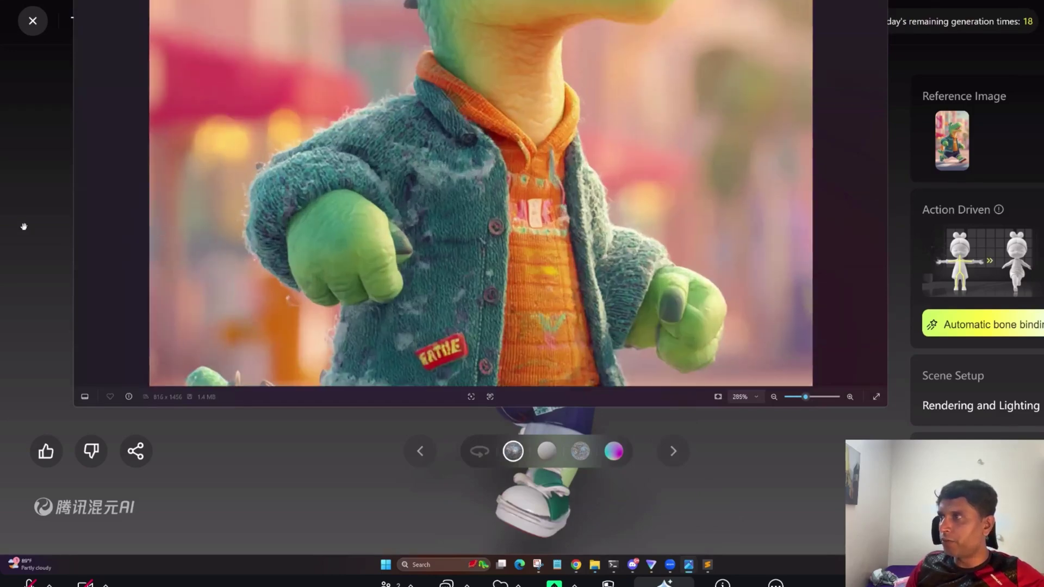
{"action": "key", "text": "alt+Tab"}
{"action": "left_click_drag", "start_coordinate": [606, 356], "coordinate": [435, 280]}
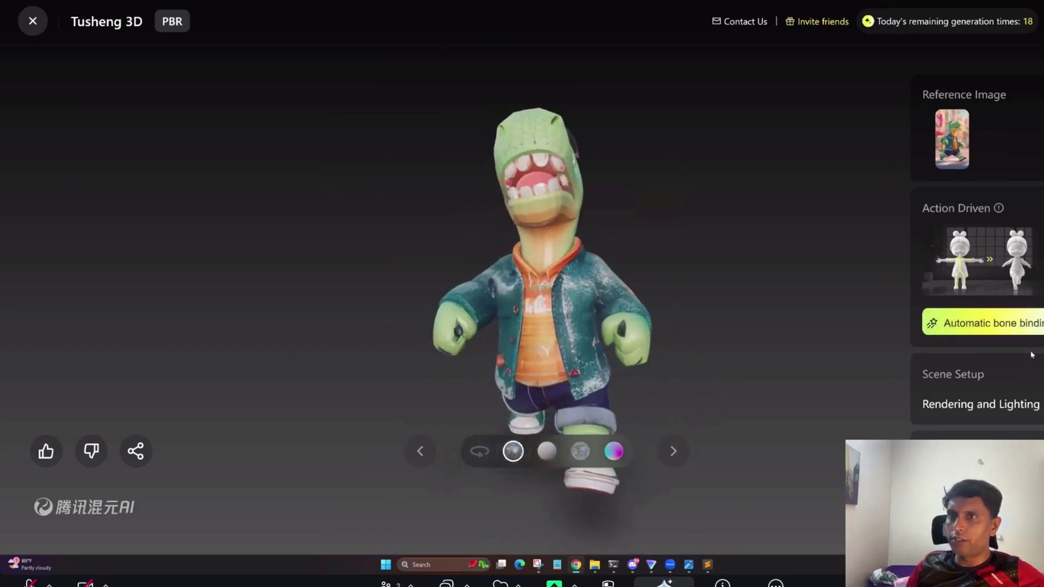
- Download the dinosaur model as GLB, then switch to Blender and import the file into the scene
{"action": "scroll", "coordinate": [1025, 381], "scroll_direction": "down", "scroll_amount": 1}
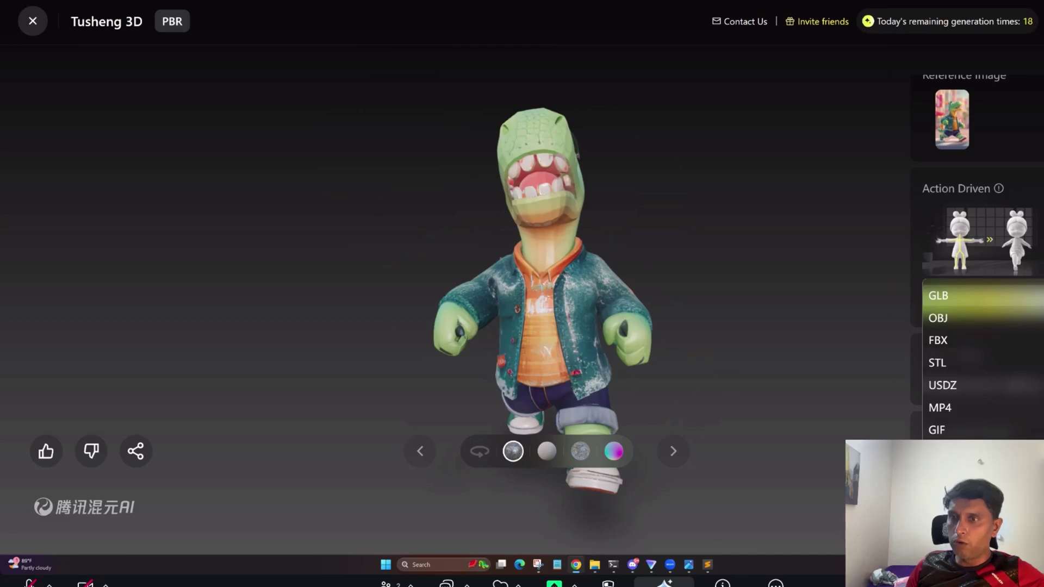
{"action": "left_click", "coordinate": [939, 295]}
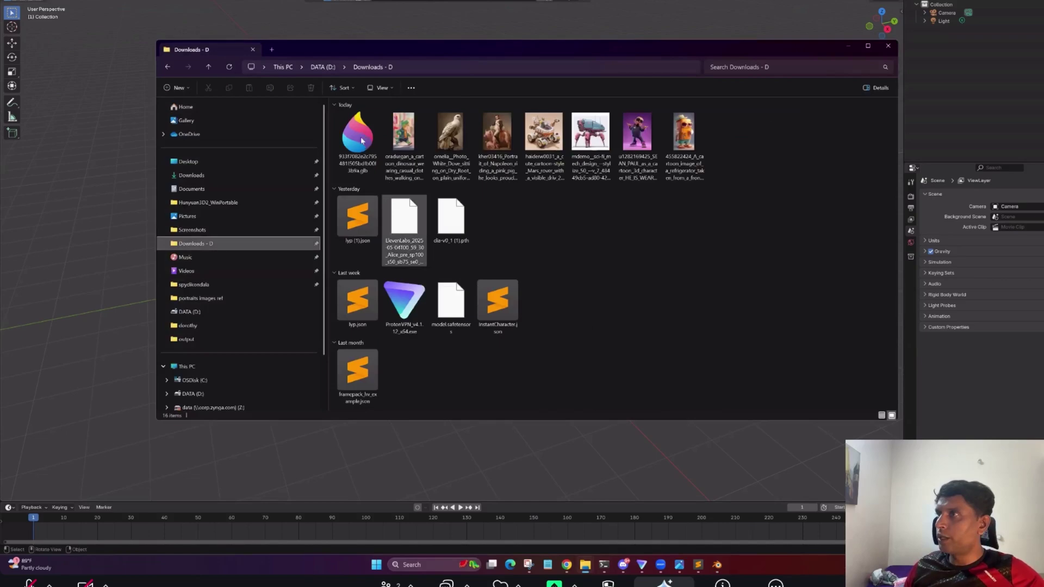
{"action": "left_click_drag", "start_coordinate": [357, 134], "coordinate": [87, 272]}
{"action": "left_click", "coordinate": [57, 339]}
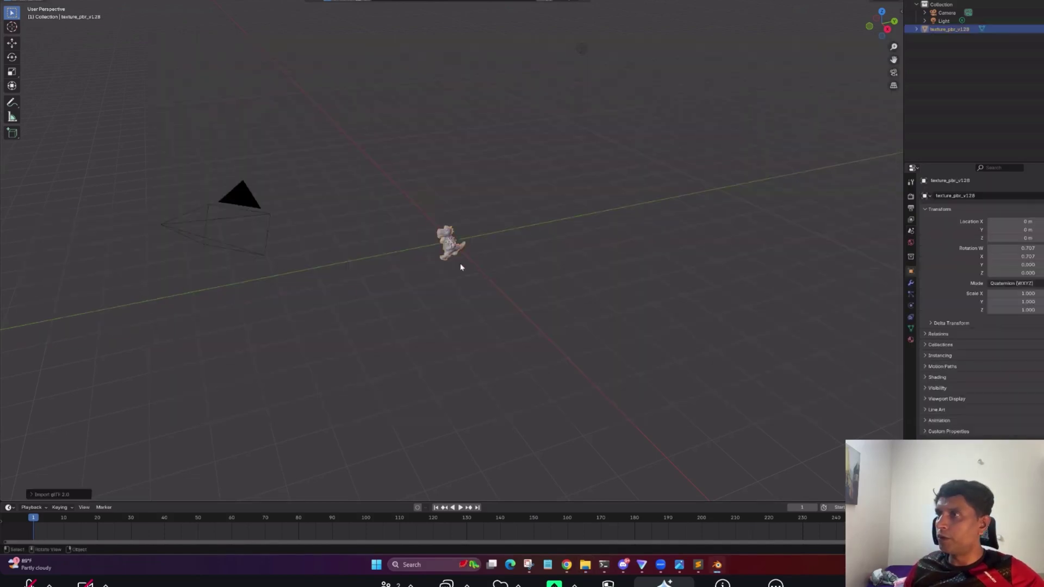
{"action": "key", "text": "KP_Decimal"}
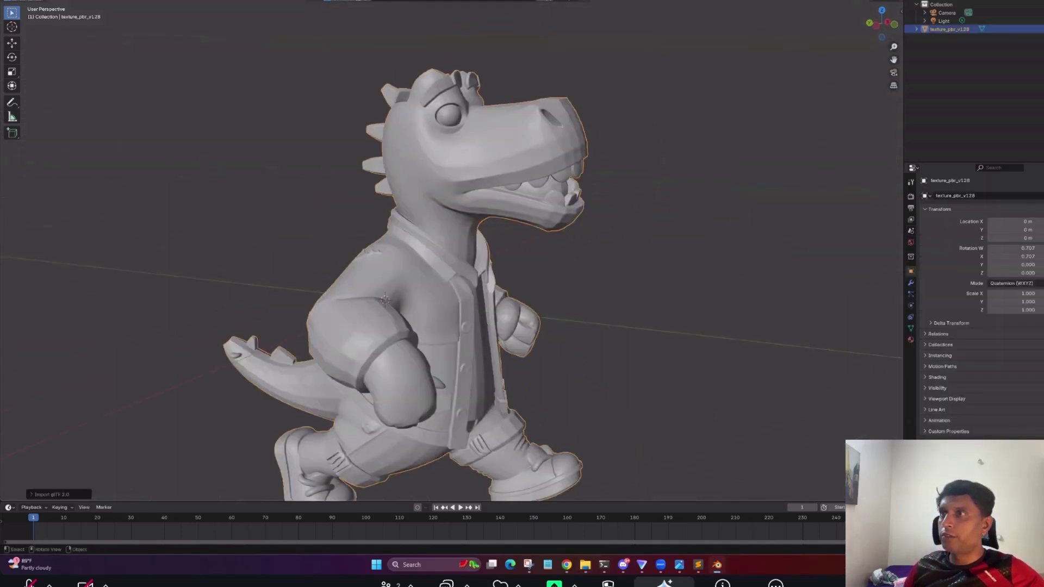
- Display the imported dinosaur in Material Preview and inspect its textures from the side and front
{"action": "key", "text": "z"}
{"action": "key", "text": "2"}
{"action": "middle_click_drag", "start_coordinate": [618, 273], "coordinate": [466, 294]}
{"action": "scroll", "coordinate": [601, 331], "scroll_direction": "up", "scroll_amount": 1}
{"action": "scroll", "coordinate": [602, 331], "scroll_direction": "down", "scroll_amount": 1}
{"action": "middle_click_drag", "start_coordinate": [666, 198], "coordinate": [557, 145]}
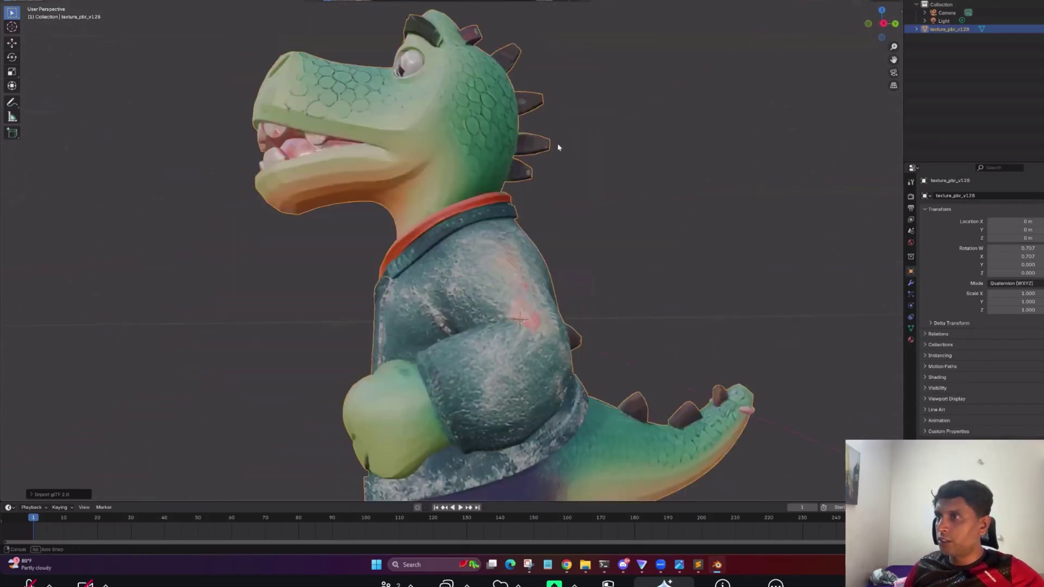
{"action": "middle_click_drag", "start_coordinate": [520, 490], "coordinate": [547, 397], "text": "shift"}
{"action": "scroll", "coordinate": [547, 386], "scroll_direction": "up", "scroll_amount": 1}
{"action": "middle_click_drag", "start_coordinate": [513, 303], "coordinate": [547, 308]}
{"action": "middle_click_drag", "start_coordinate": [593, 371], "coordinate": [464, 292]}
{"action": "middle_click_drag", "start_coordinate": [497, 249], "coordinate": [888, 9]}
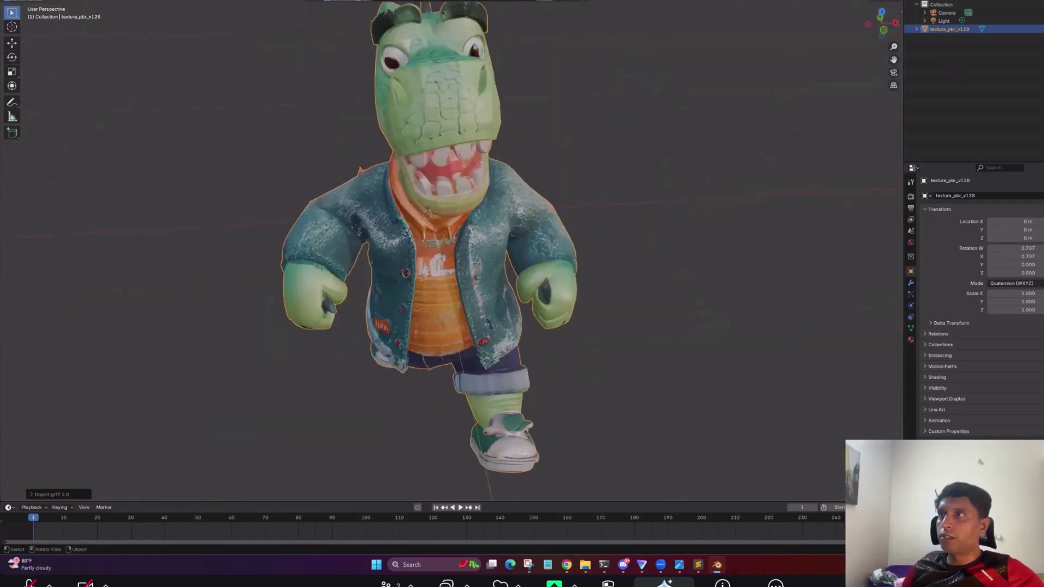
- Return the dinosaur to solid shading and enter Edit Mode to examine its mesh
{"action": "middle_click_drag", "start_coordinate": [583, 285], "coordinate": [468, 230]}
{"action": "key", "text": "Tab"}
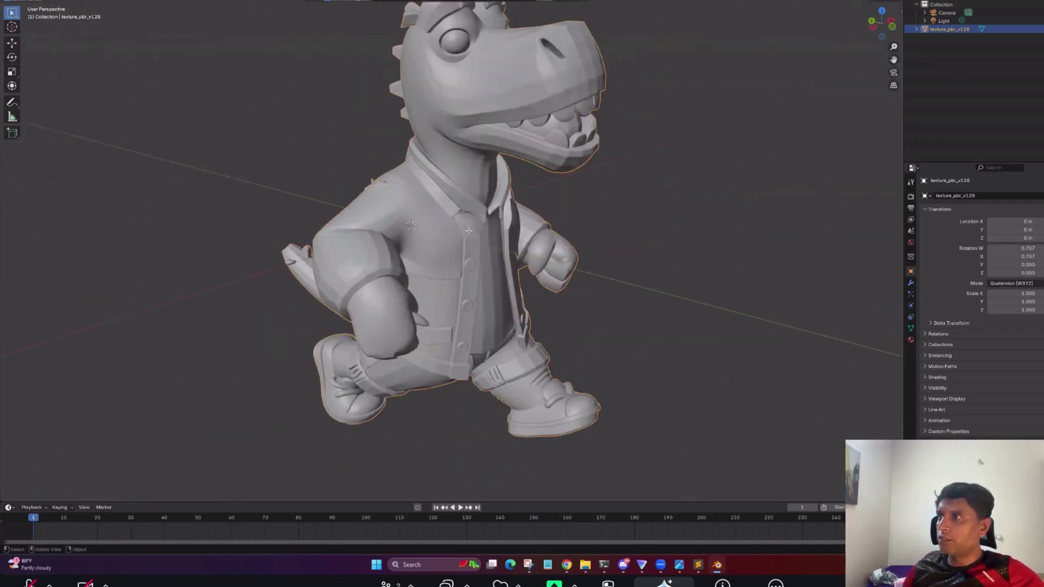
{"action": "key", "text": "Tab"}
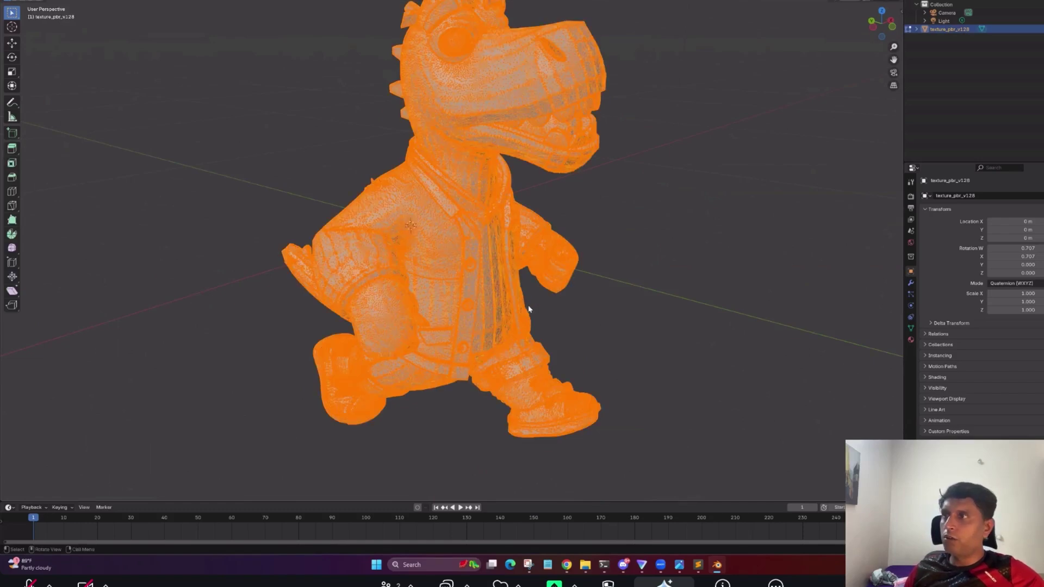
- Examine the dinosaur's mesh and textured face up close, and view its full texture map in the UV Editing workspace
{"action": "scroll", "coordinate": [608, 228], "scroll_direction": "up", "scroll_amount": 6}
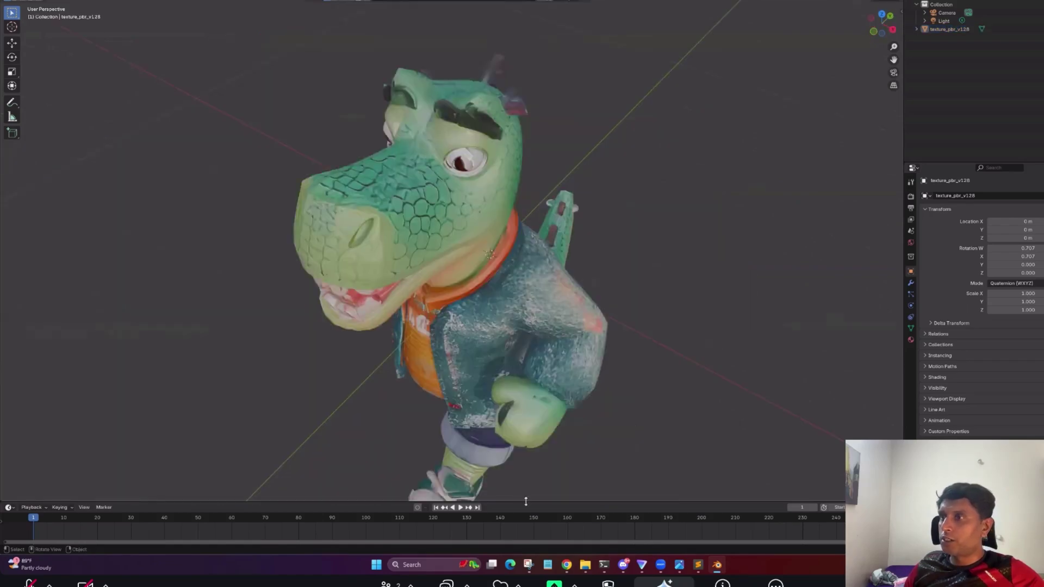
{"action": "middle_click_drag", "start_coordinate": [526, 501], "coordinate": [539, 471]}
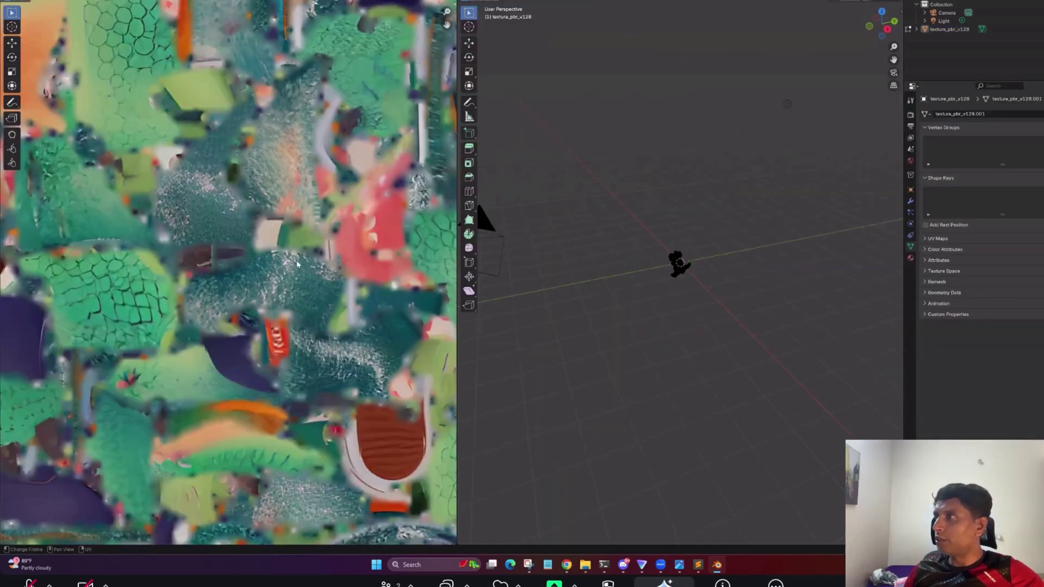
{"action": "scroll", "coordinate": [296, 265], "scroll_direction": "down", "scroll_amount": 3}
{"action": "scroll", "coordinate": [295, 278], "scroll_direction": "down", "scroll_amount": 2}
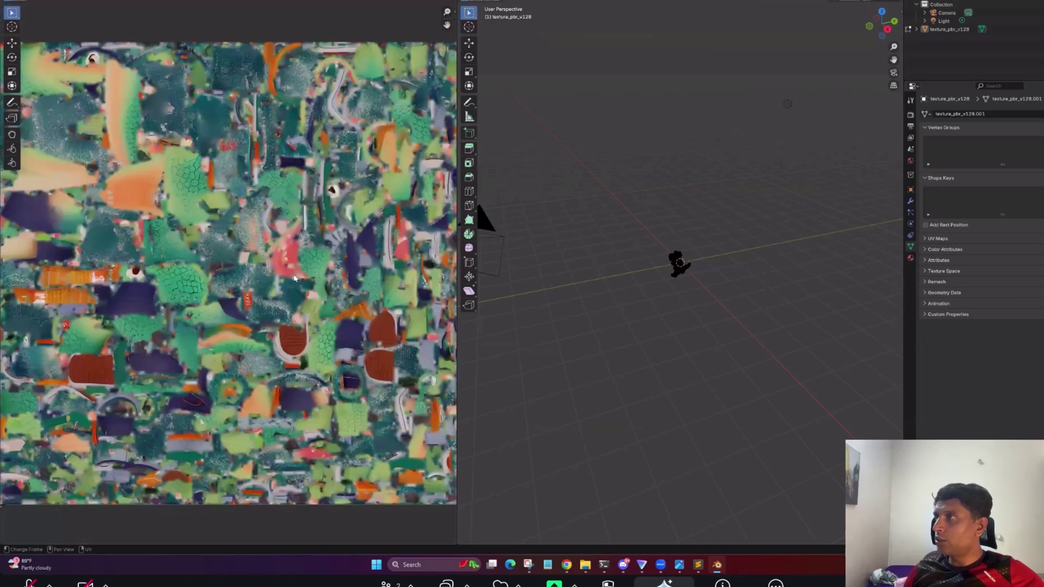
- Leave Edit Mode, examine the dinosaur's solid-shaded geometry from the side and front, and select the model
{"action": "key", "text": "Tab"}
{"action": "scroll", "coordinate": [612, 324], "scroll_direction": "up", "scroll_amount": 12}
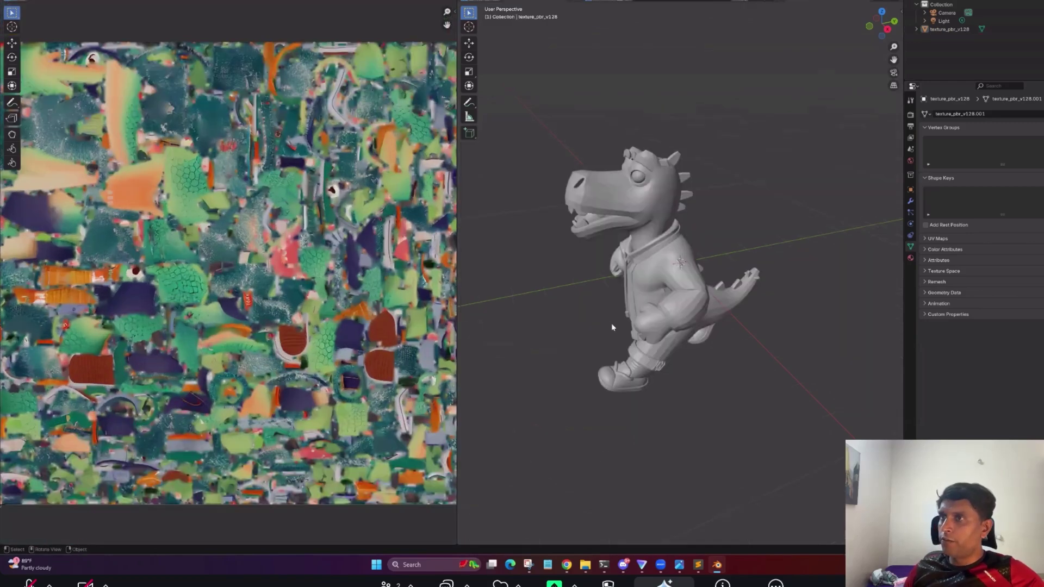
{"action": "scroll", "coordinate": [697, 317], "scroll_direction": "up", "scroll_amount": 6}
{"action": "scroll", "coordinate": [699, 317], "scroll_direction": "down", "scroll_amount": 3}
{"action": "middle_click_drag", "start_coordinate": [593, 310], "coordinate": [693, 289]}
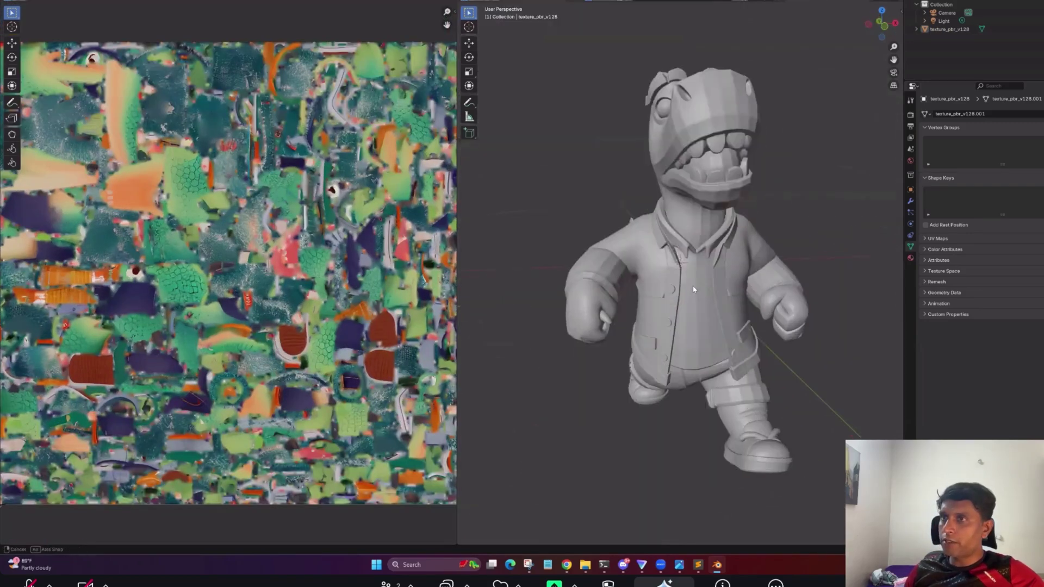
{"action": "mouse_move", "coordinate": [681, 255]}
{"action": "middle_mouse_down"}
{"action": "mouse_move", "coordinate": [599, 246]}
{"action": "mouse_move", "coordinate": [664, 243]}
{"action": "middle_mouse_up"}
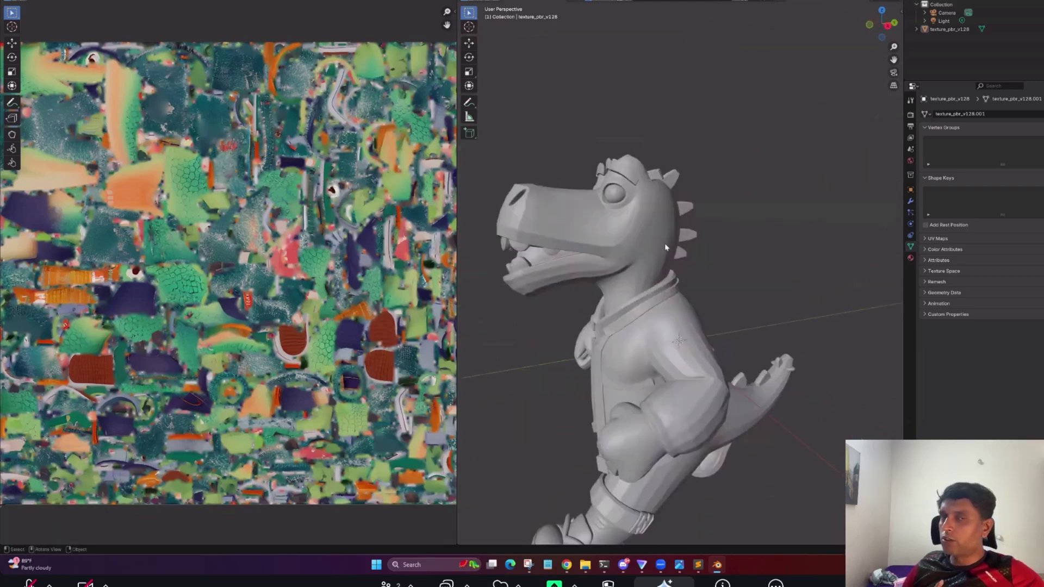
{"action": "left_click", "coordinate": [667, 244]}
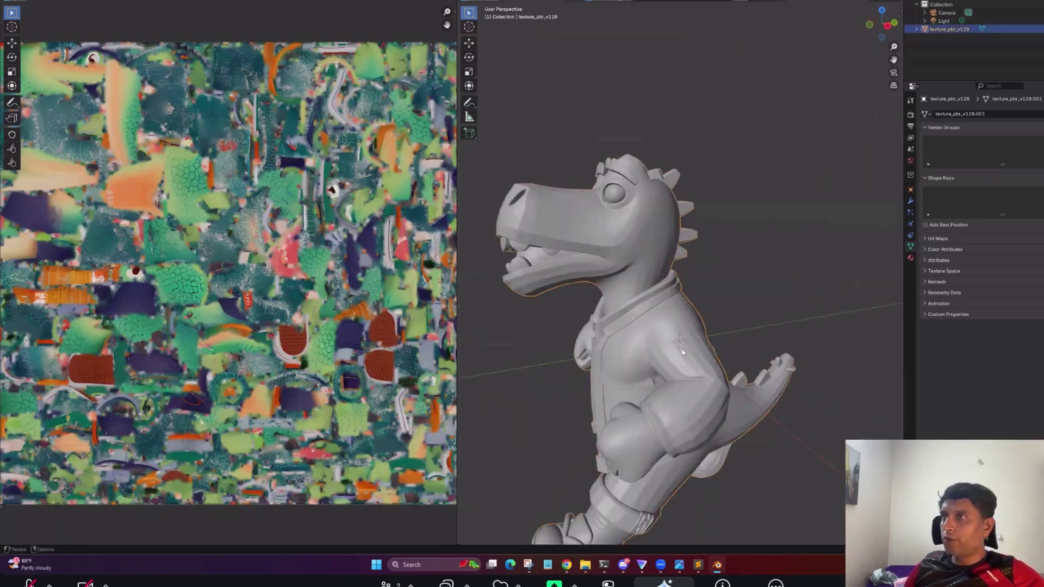
- Quit Blender without saving, switch to Hunyuan 3D in Chrome and inspect the textured dinosaur model
{"action": "key", "text": "ctrl+q"}
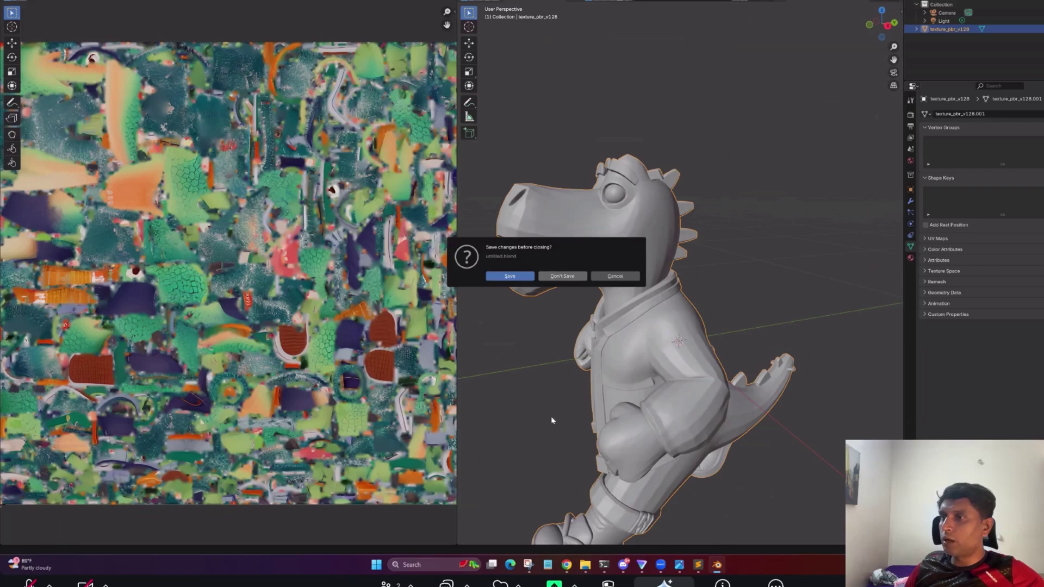
{"action": "left_click", "coordinate": [563, 276]}
{"action": "left_click", "coordinate": [566, 565]}
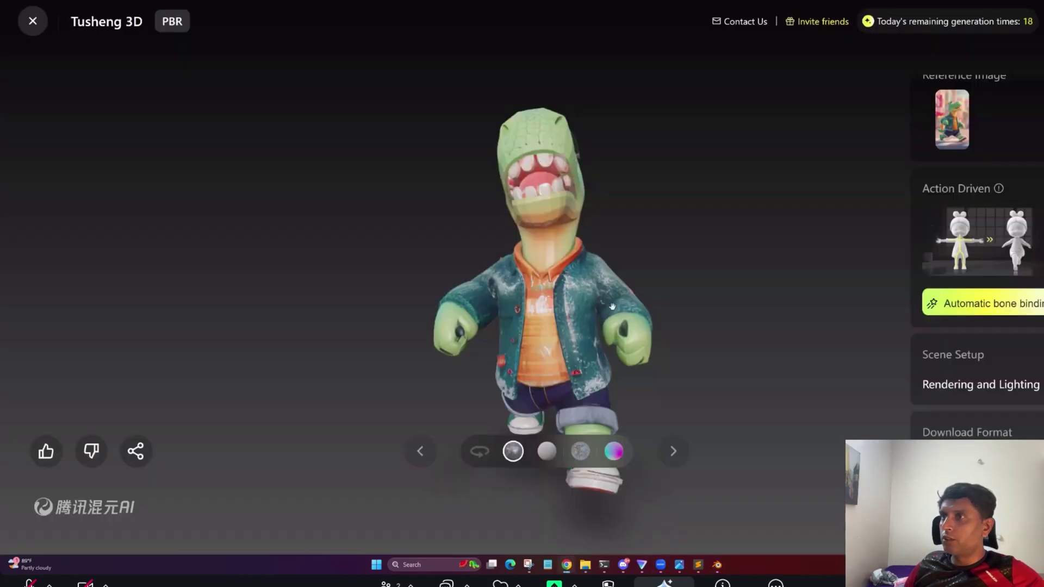
{"action": "left_click_drag", "start_coordinate": [590, 308], "coordinate": [650, 270]}
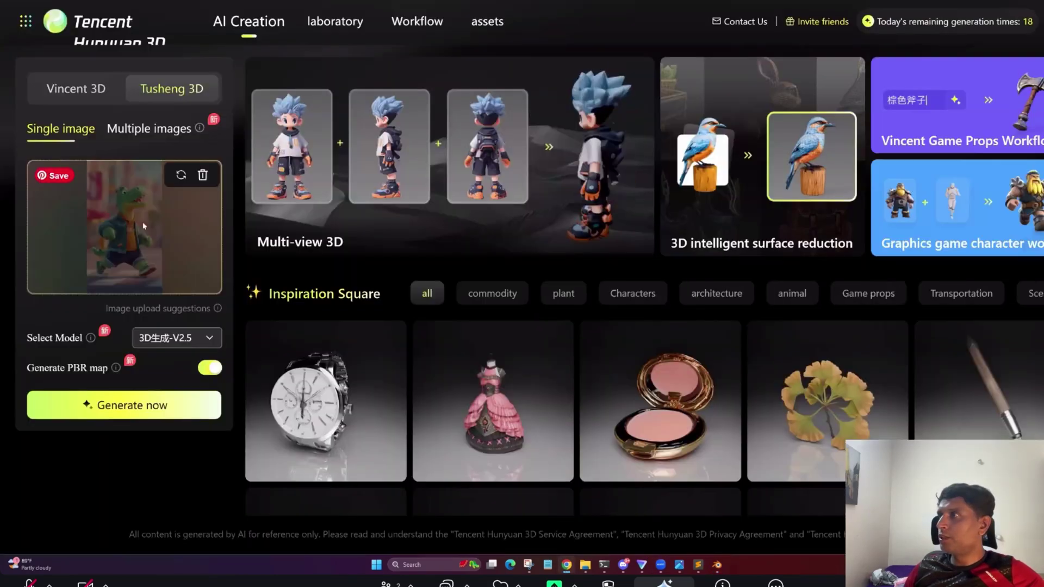
- Replace the dinosaur image with the cartoon-style Mars rover image from Downloads - D and generate its 3D model
{"action": "left_click", "coordinate": [203, 173]}
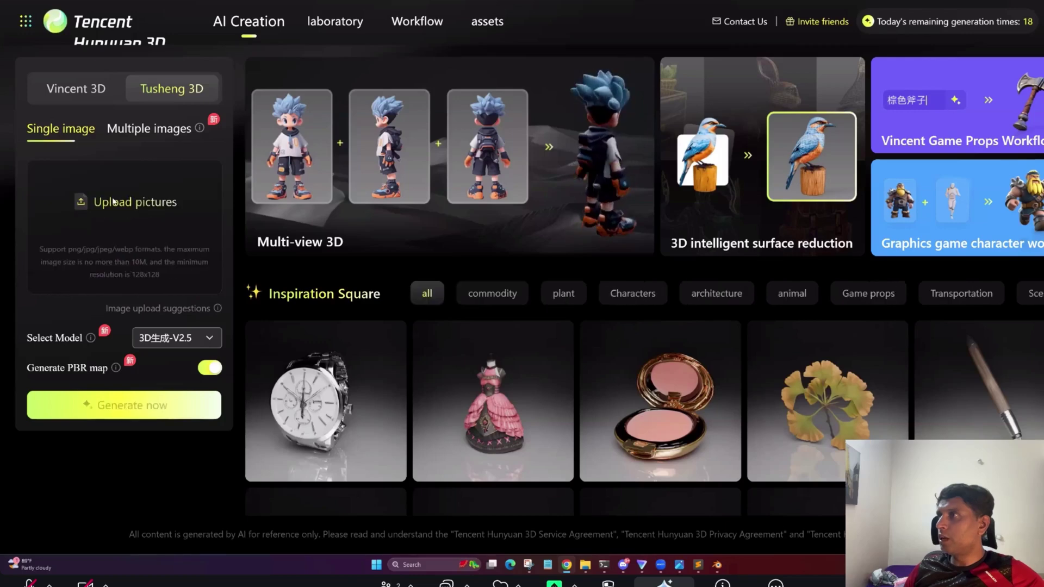
{"action": "left_click", "coordinate": [168, 214]}
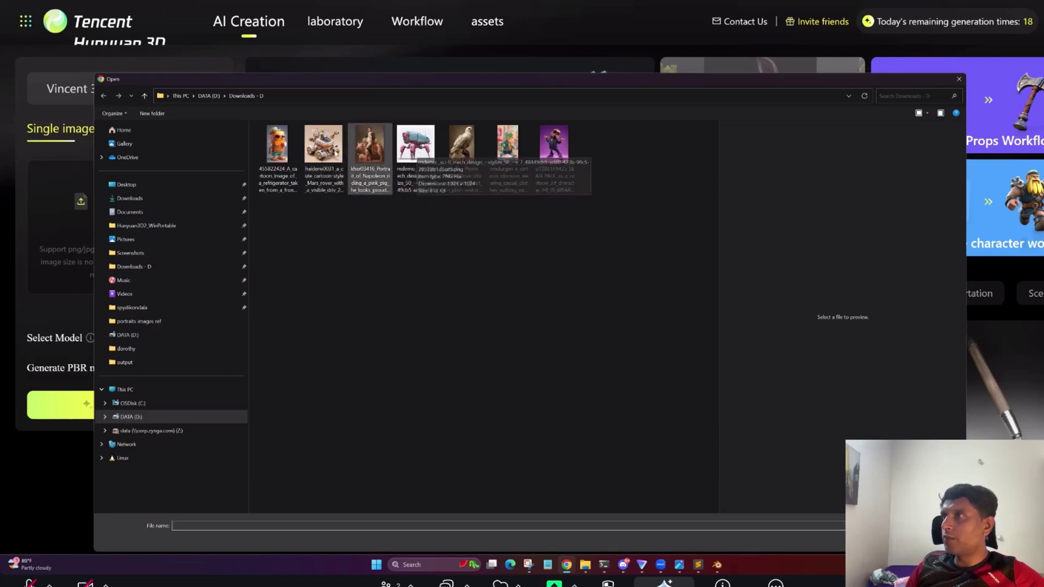
{"action": "left_click", "coordinate": [336, 153]}
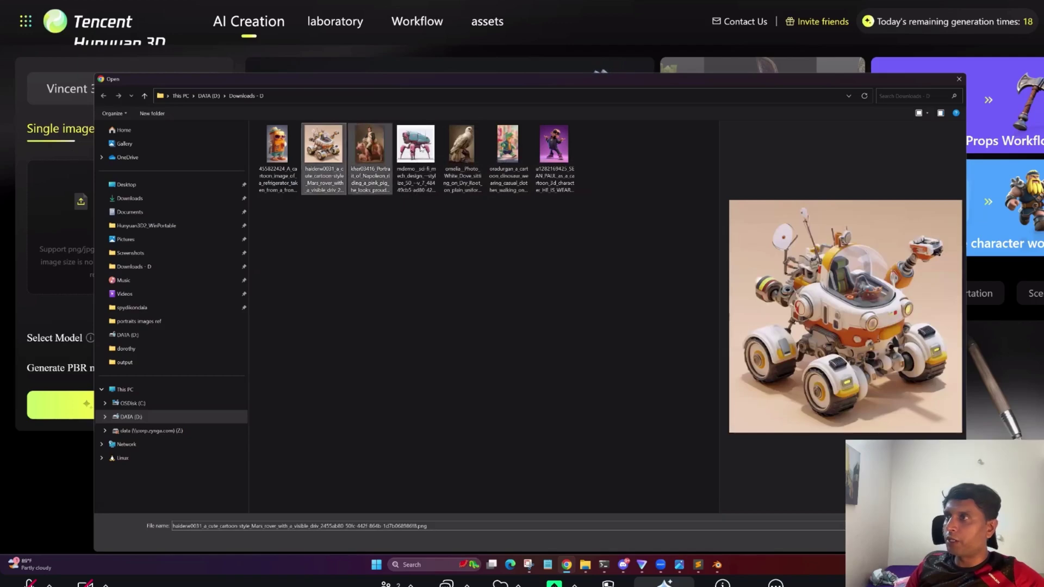
{"action": "left_click", "coordinate": [421, 149]}
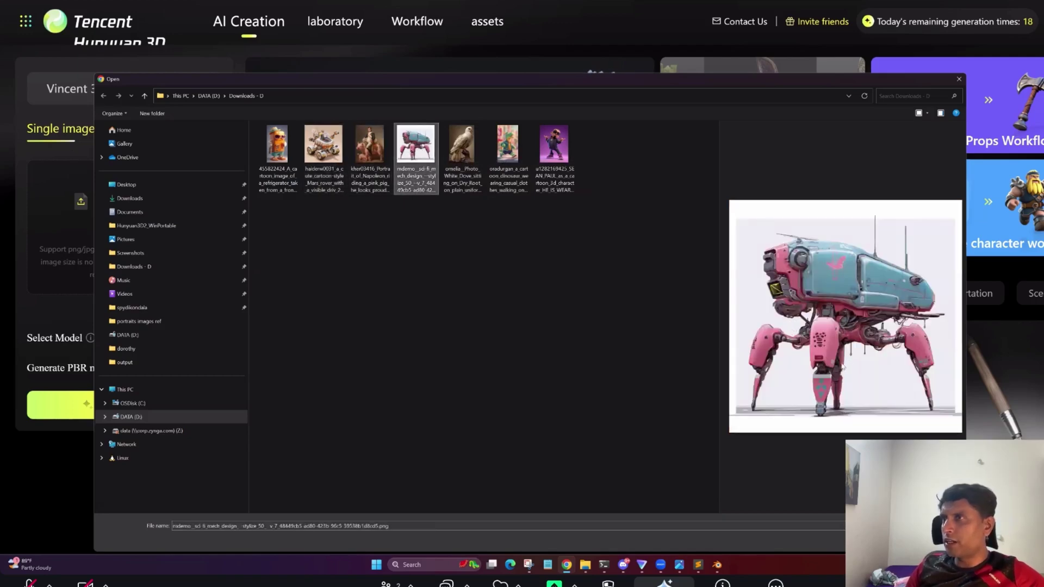
{"action": "left_click", "coordinate": [373, 156]}
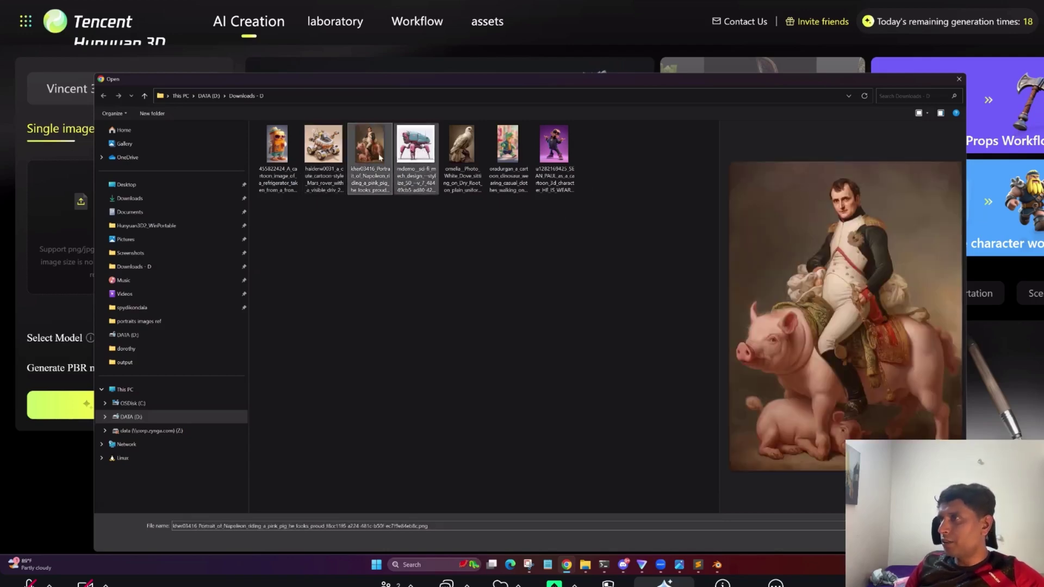
{"action": "left_click", "coordinate": [323, 146]}
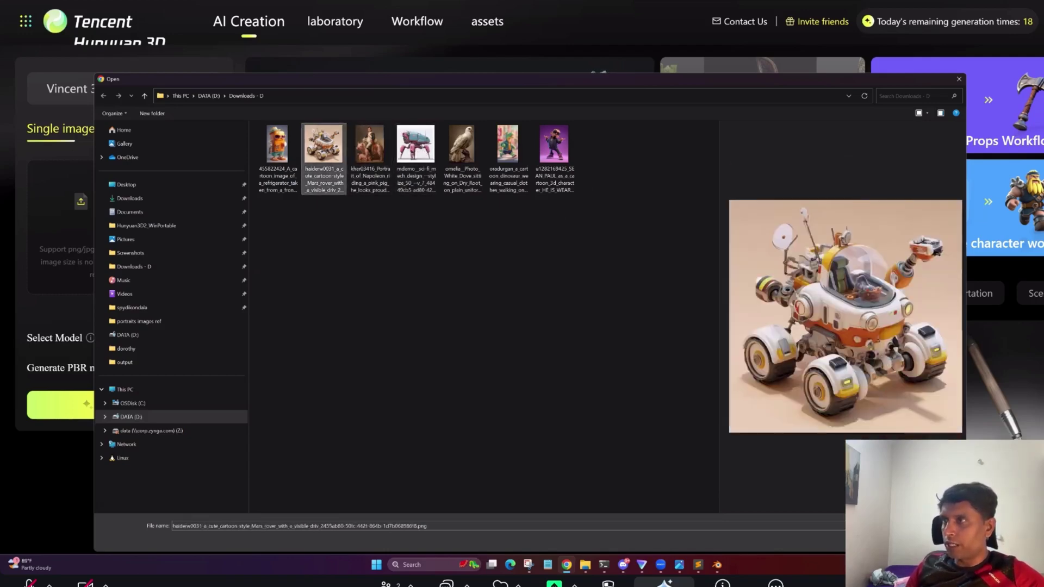
{"action": "key", "text": "Return"}
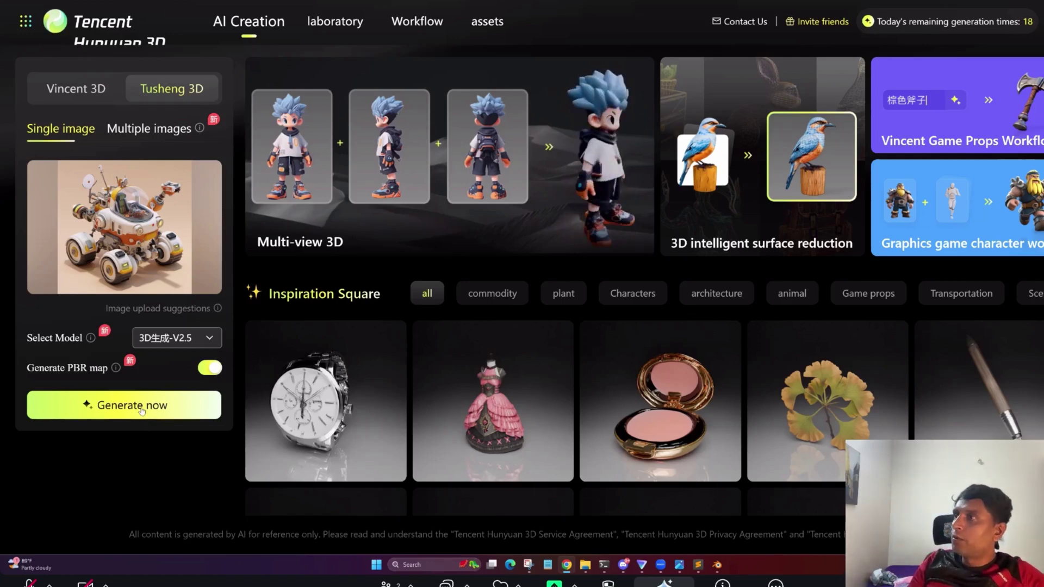
{"action": "left_click", "coordinate": [142, 411]}
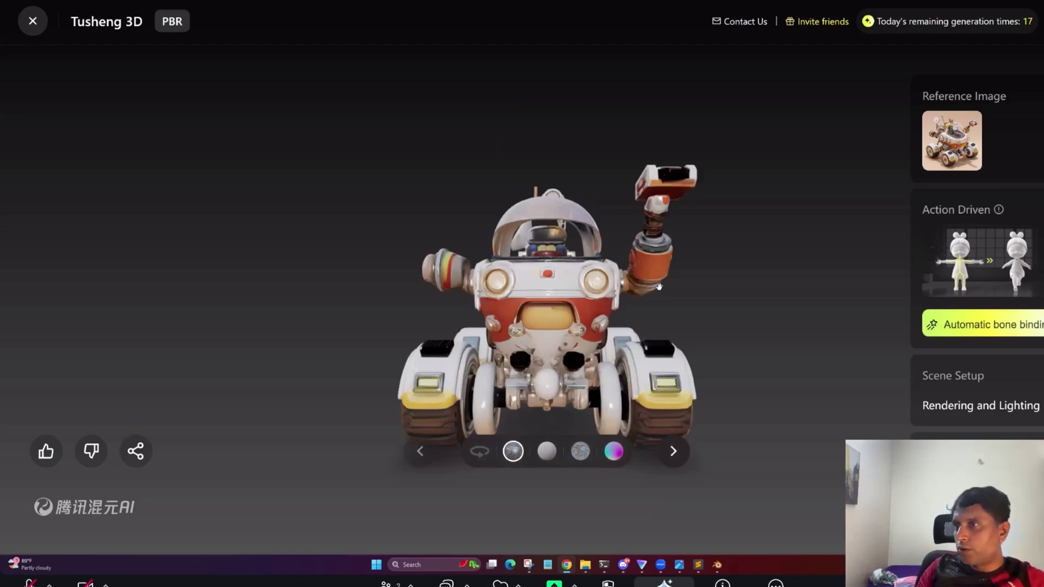
- Inspect the generated Mars rover from the front, side and above, including its cockpit, arms and wheels
{"action": "left_click_drag", "start_coordinate": [659, 287], "coordinate": [659, 347]}
{"action": "scroll", "coordinate": [630, 351], "scroll_direction": "down", "scroll_amount": 2}
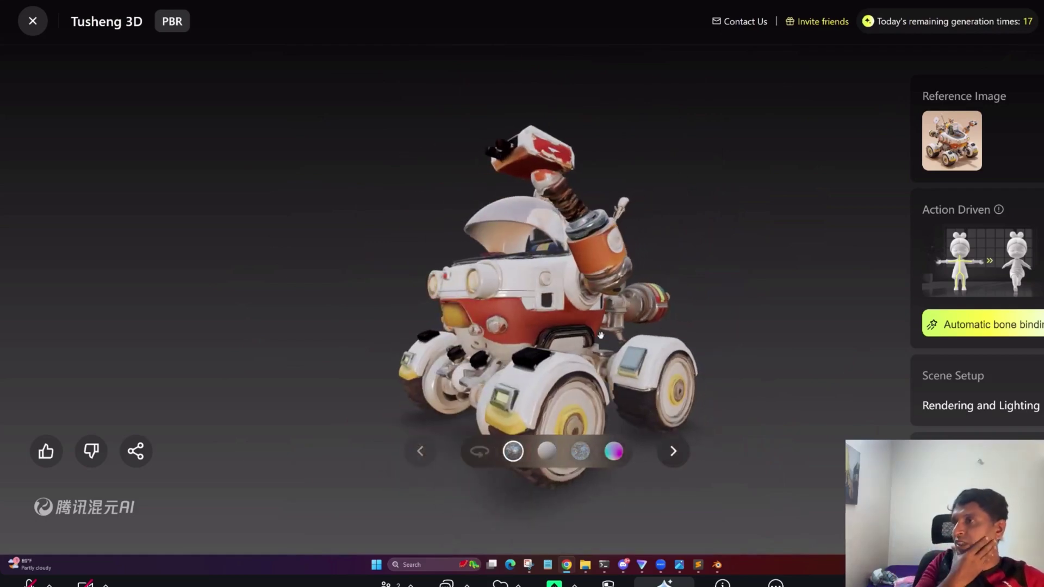
{"action": "left_click_drag", "start_coordinate": [600, 334], "coordinate": [574, 324]}
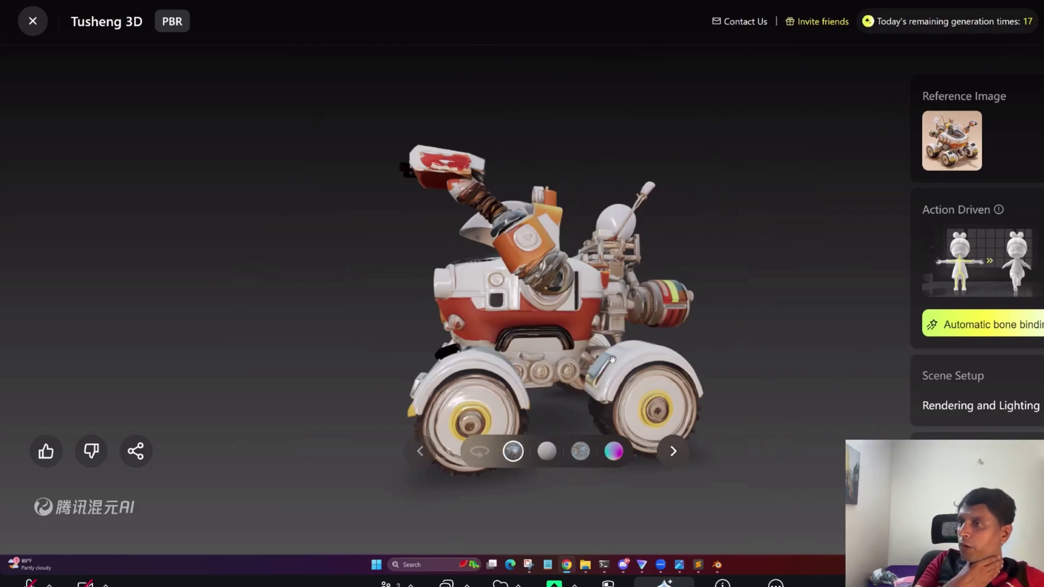
{"action": "left_click_drag", "start_coordinate": [590, 339], "coordinate": [644, 284]}
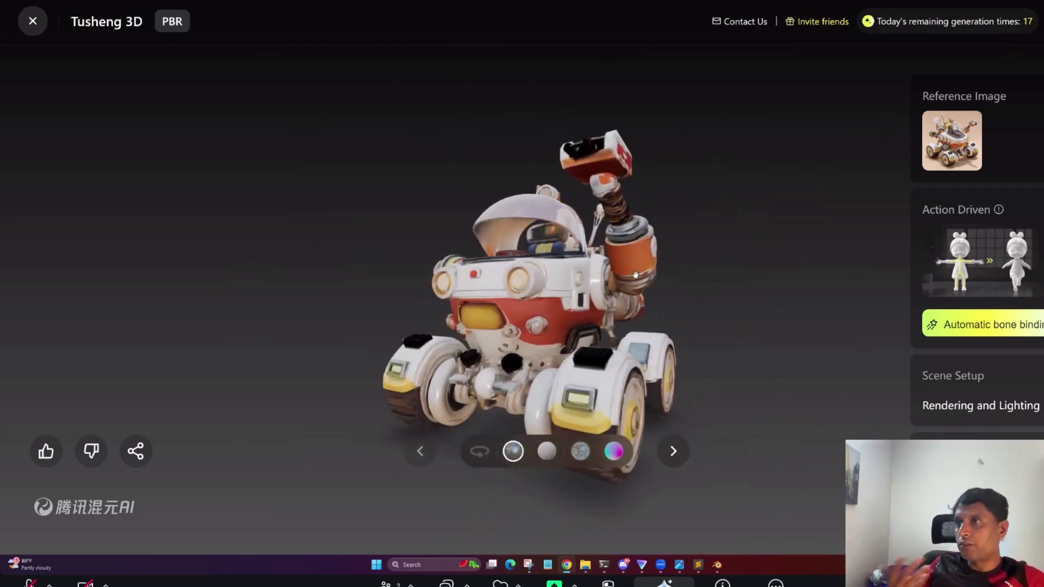
{"action": "left_click_drag", "start_coordinate": [590, 356], "coordinate": [548, 330]}
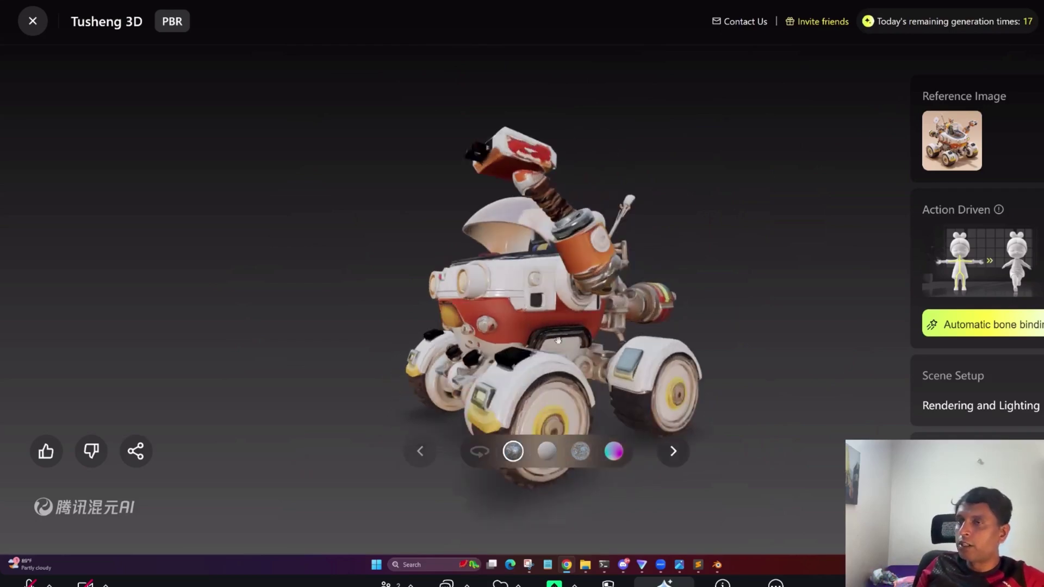
{"action": "scroll", "coordinate": [548, 330], "scroll_direction": "up", "scroll_amount": 5}
{"action": "left_click_drag", "start_coordinate": [567, 365], "coordinate": [692, 317]}
{"action": "left_click_drag", "start_coordinate": [641, 377], "coordinate": [637, 328]}
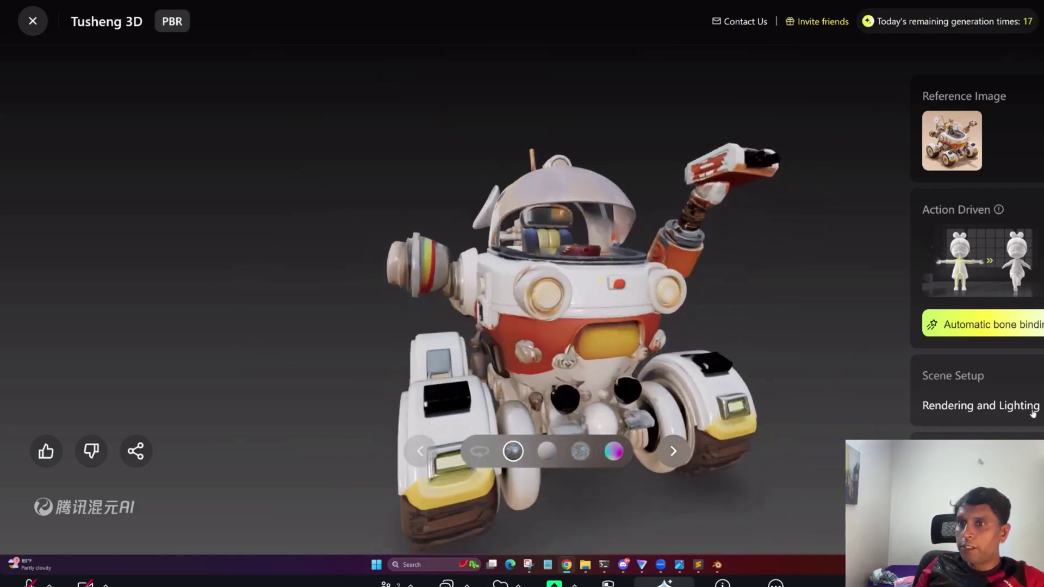
- Download the rover model, import it into Blender and inspect its geometry and Material Preview textures up close
{"action": "scroll", "coordinate": [950, 415], "scroll_direction": "down", "scroll_amount": 1}
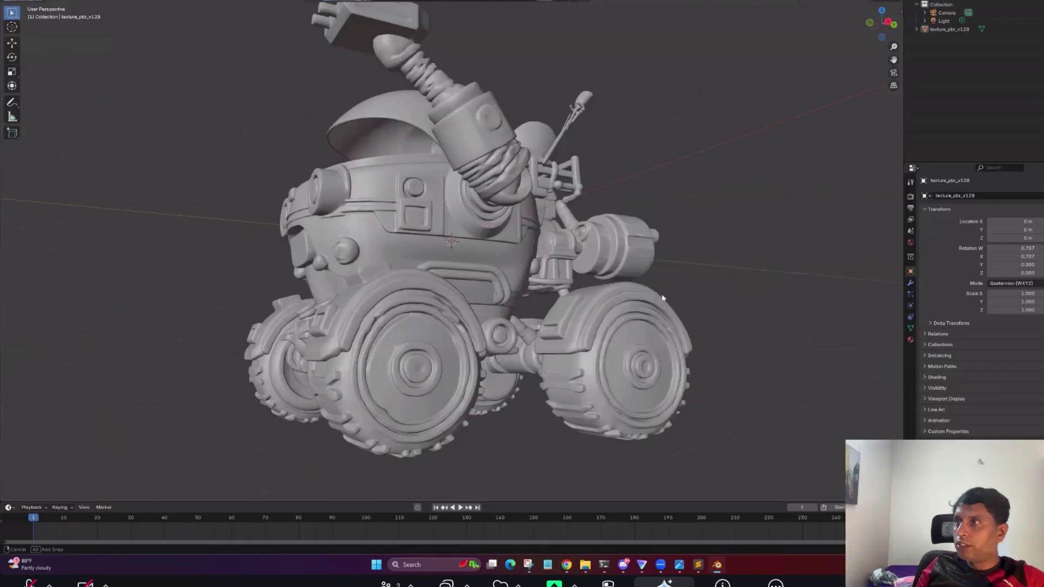
{"action": "middle_click_drag", "start_coordinate": [662, 297], "coordinate": [793, 119]}
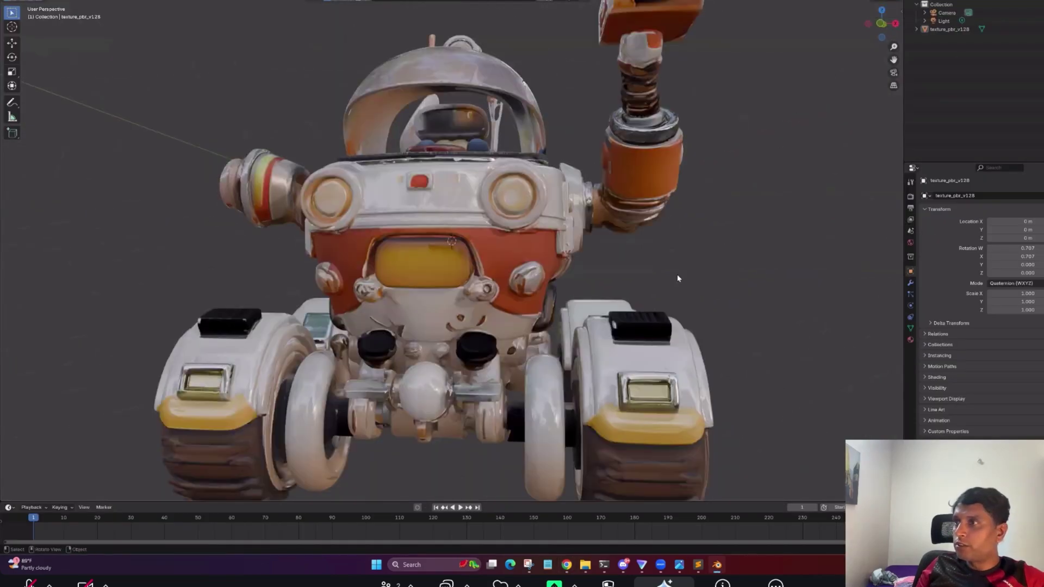
{"action": "middle_click_drag", "start_coordinate": [677, 274], "coordinate": [779, 269]}
{"action": "scroll", "coordinate": [779, 269], "scroll_direction": "up", "scroll_amount": 5}
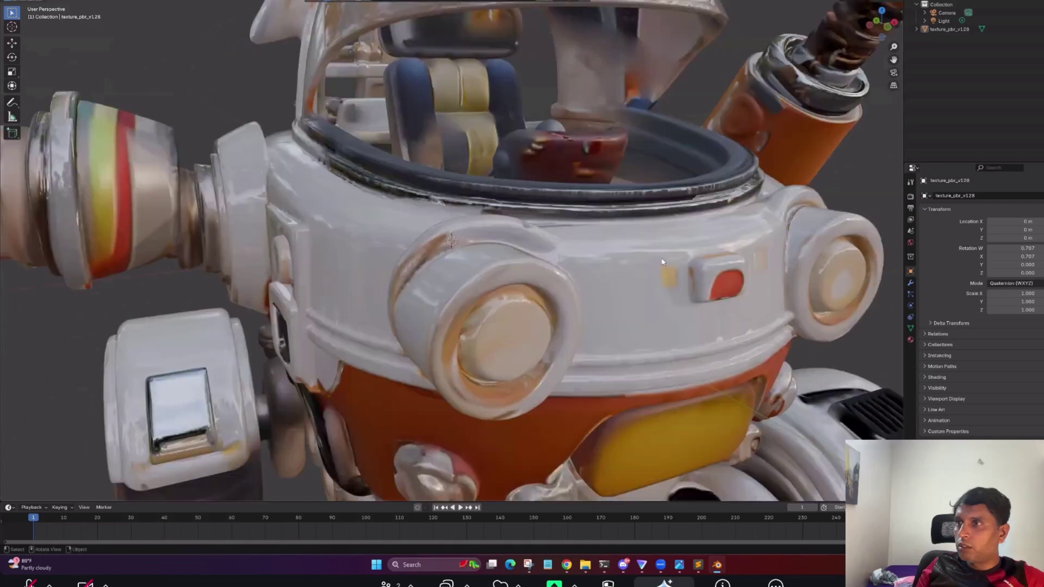
{"action": "scroll", "coordinate": [661, 263], "scroll_direction": "down", "scroll_amount": 5}
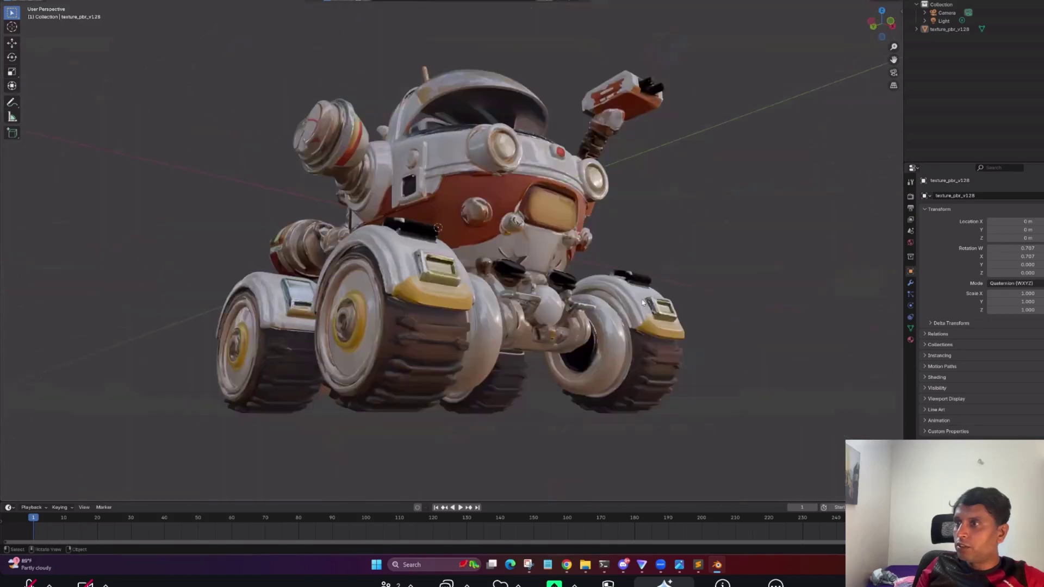
- Select the rover, enlarge the timeline area and change it to the Shader Editor to view the material's nodes
{"action": "left_click", "coordinate": [642, 302]}
{"action": "left_click_drag", "start_coordinate": [546, 502], "coordinate": [539, 366]}
{"action": "left_click", "coordinate": [9, 371]}
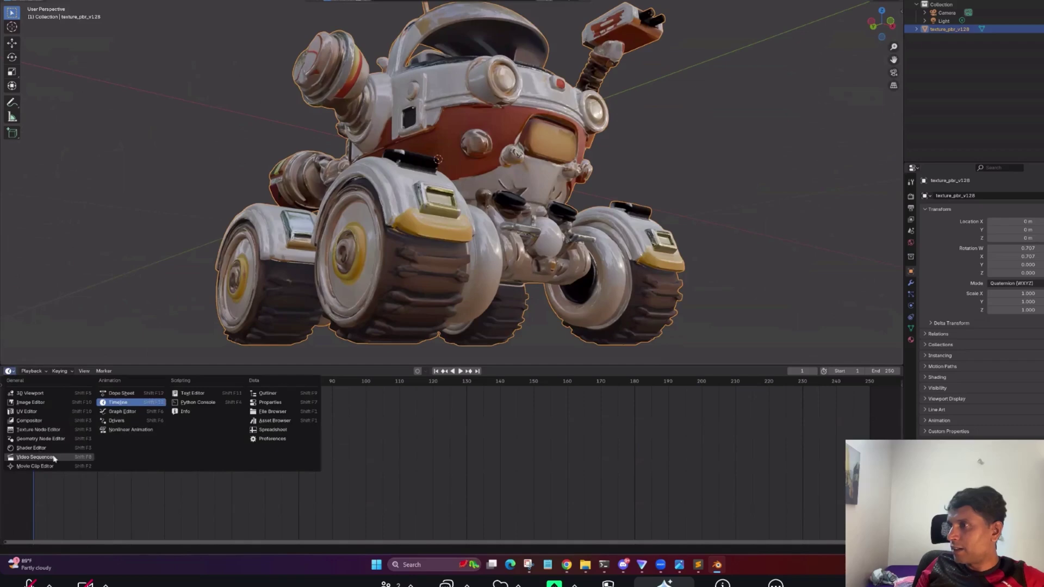
{"action": "left_click", "coordinate": [31, 447]}
{"action": "scroll", "coordinate": [523, 404], "scroll_direction": "up", "scroll_amount": 2}
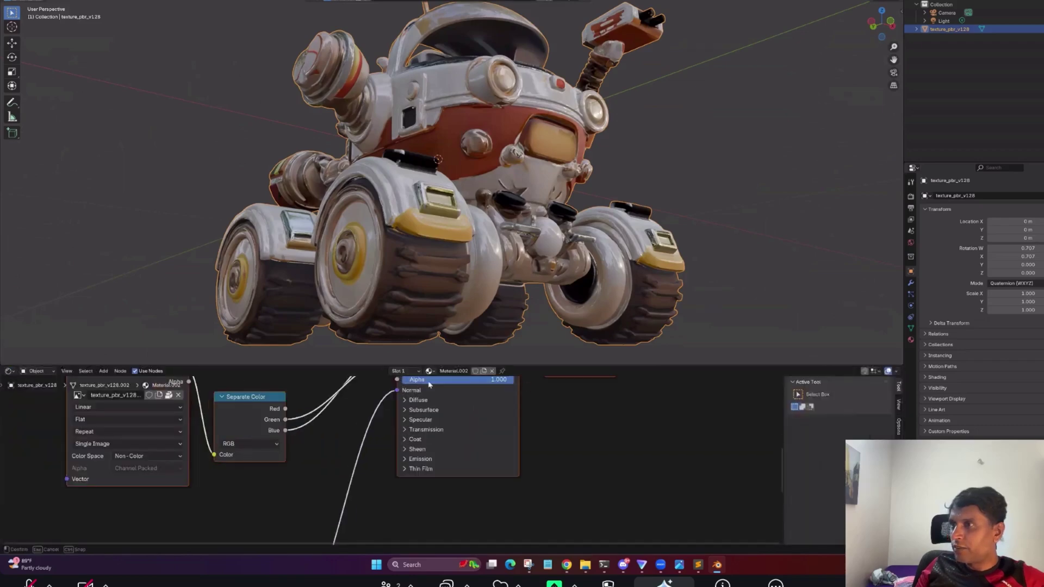
{"action": "left_click_drag", "start_coordinate": [430, 385], "coordinate": [430, 187]}
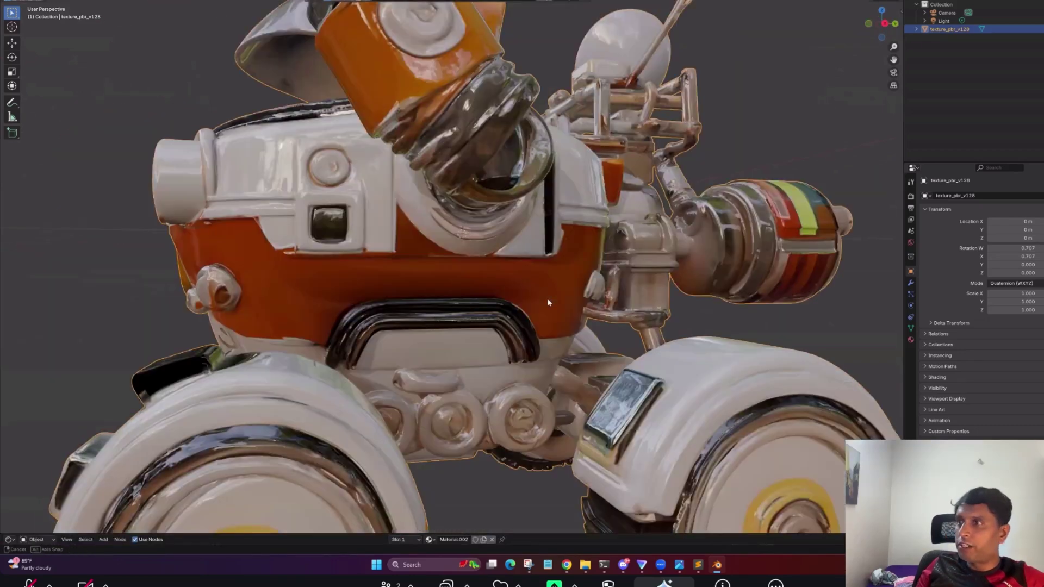
- Display the rover in rendered shading, assign an Environment Texture to the world background colour and open the image browser for it
{"action": "scroll", "coordinate": [548, 303], "scroll_direction": "down", "scroll_amount": 2}
{"action": "middle_click_drag", "start_coordinate": [548, 303], "coordinate": [900, 2]}
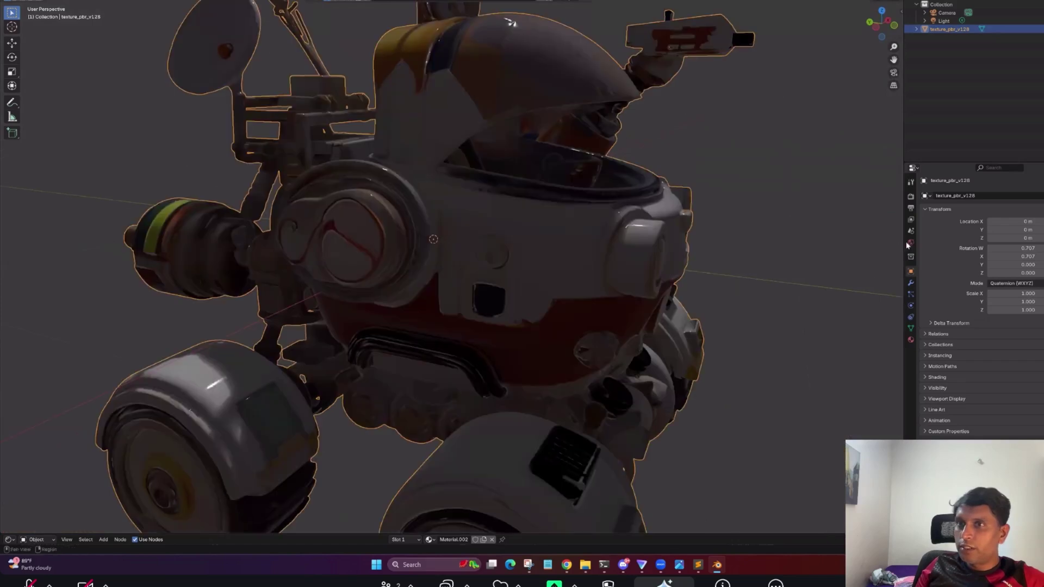
{"action": "left_click", "coordinate": [910, 243]}
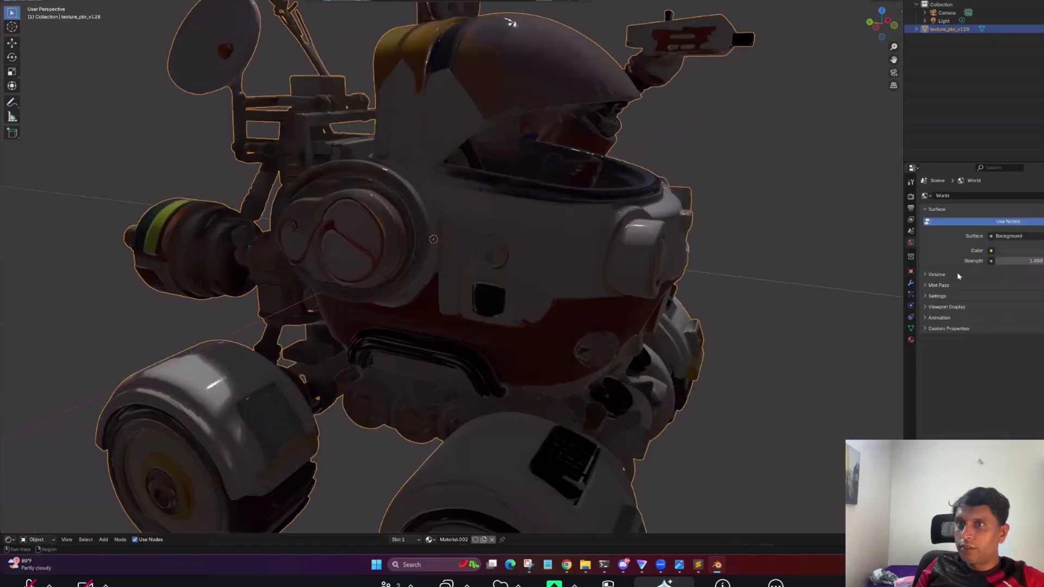
{"action": "left_click", "coordinate": [991, 251]}
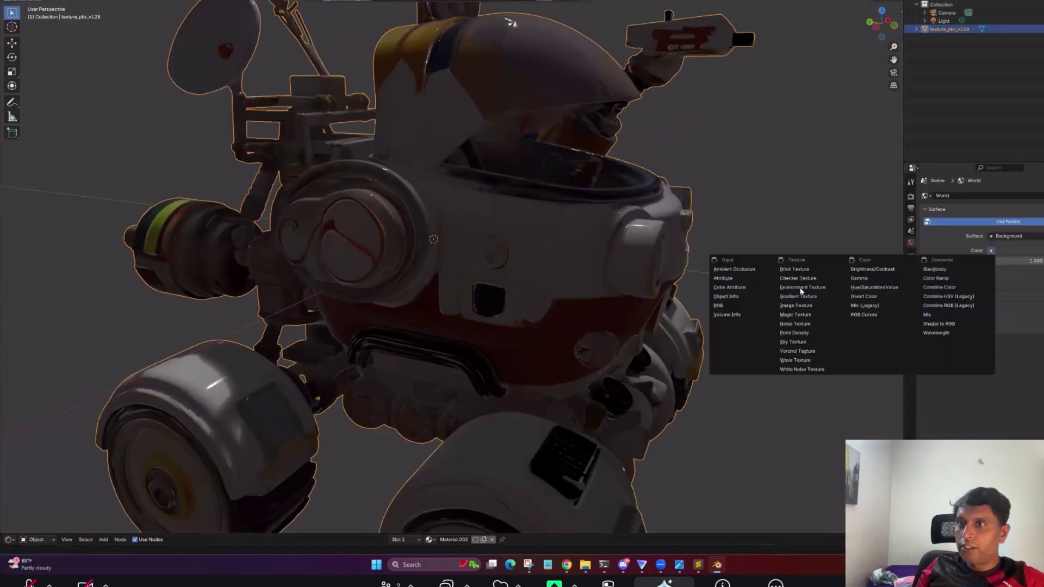
{"action": "left_click", "coordinate": [803, 287]}
{"action": "left_click", "coordinate": [1015, 261]}
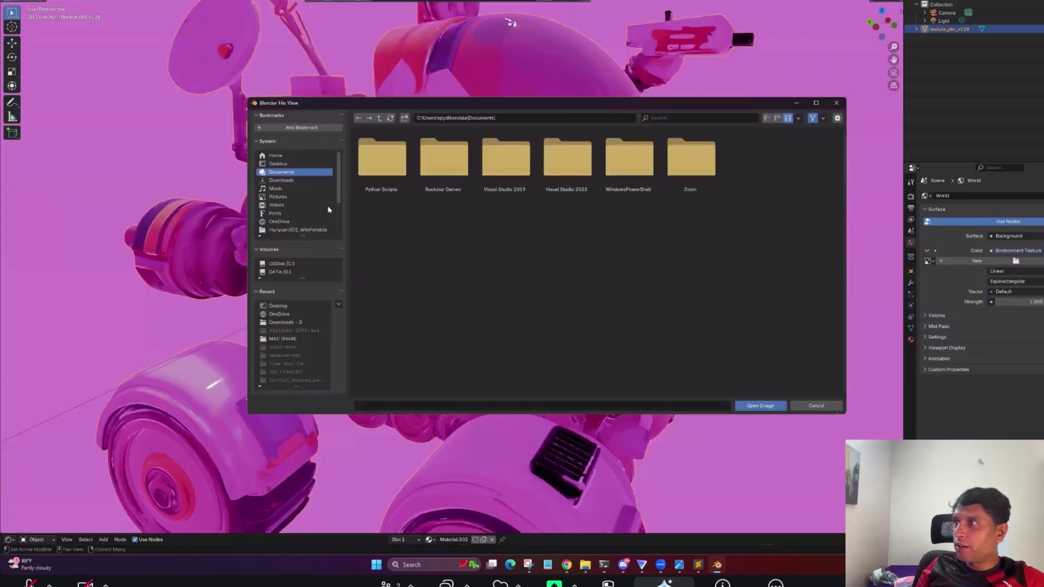
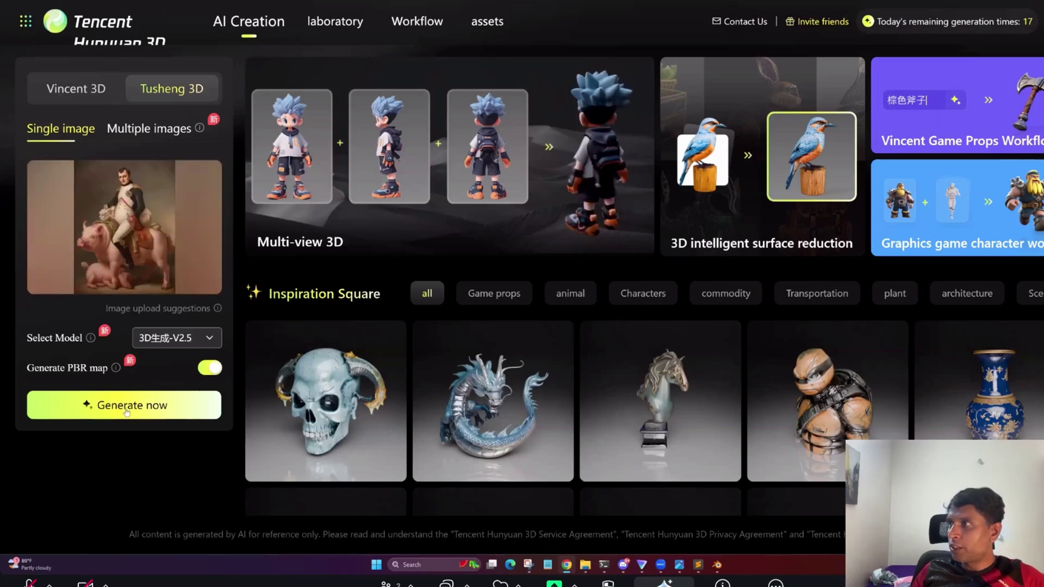
- Generate the 3D model from the Napoleon-on-a-pig image and inspect it from the front, sides and back
{"action": "left_click", "coordinate": [373, 372]}
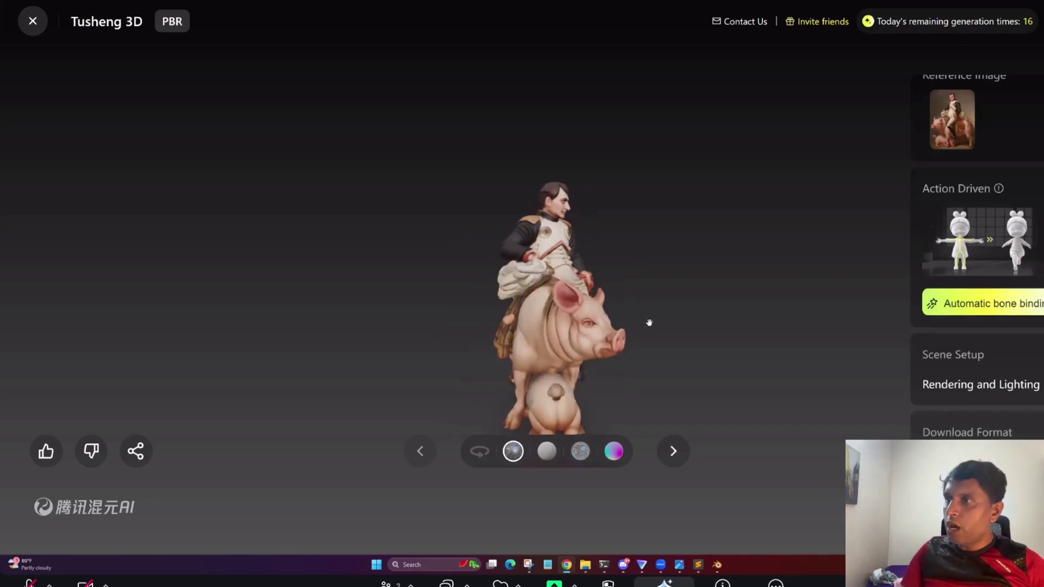
{"action": "scroll", "coordinate": [660, 125], "scroll_direction": "up", "scroll_amount": 5}
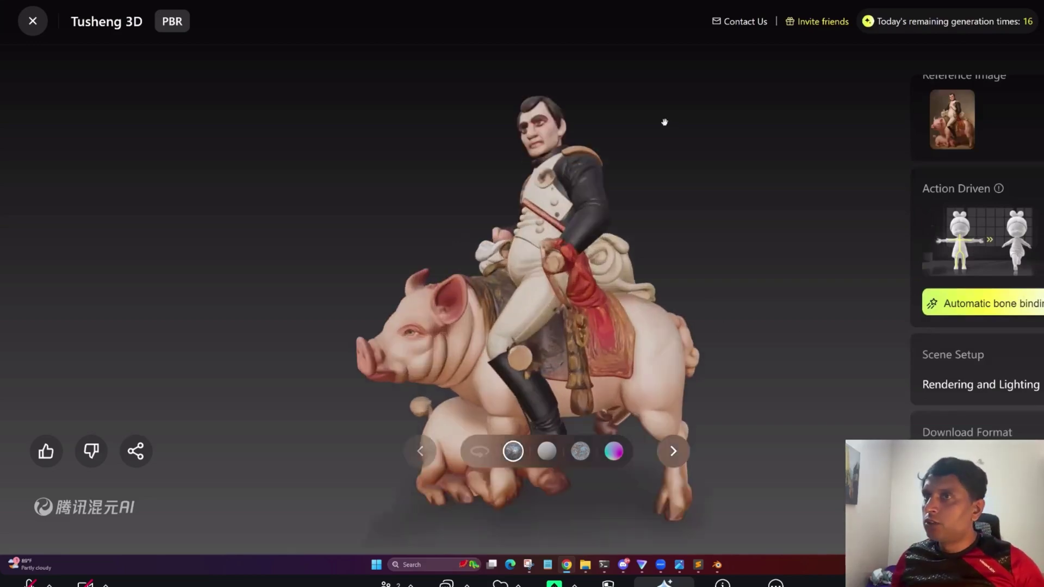
{"action": "scroll", "coordinate": [615, 205], "scroll_direction": "down", "scroll_amount": 4}
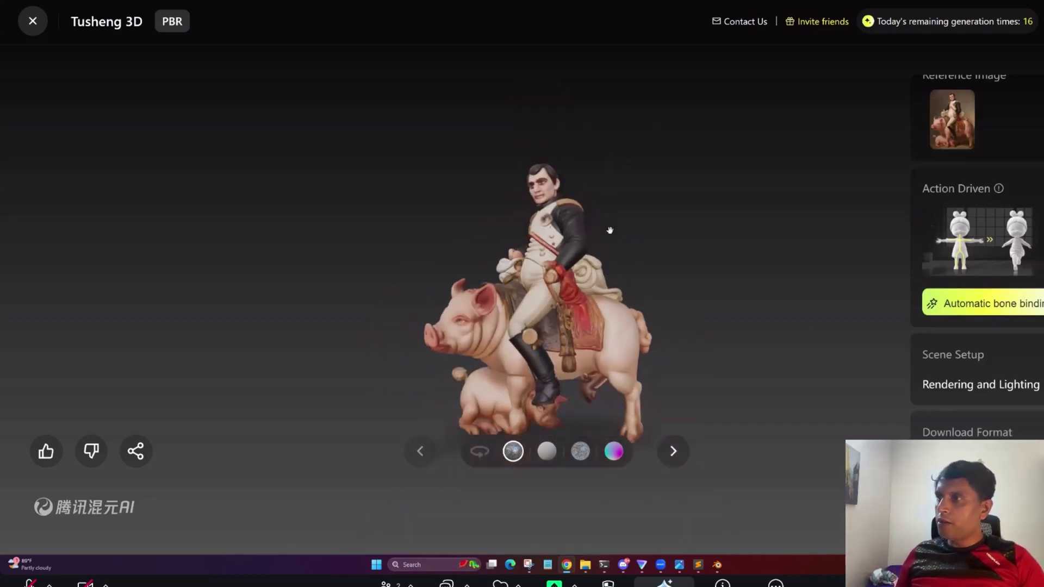
{"action": "scroll", "coordinate": [605, 227], "scroll_direction": "up", "scroll_amount": 5}
{"action": "left_click_drag", "start_coordinate": [605, 227], "coordinate": [713, 364]}
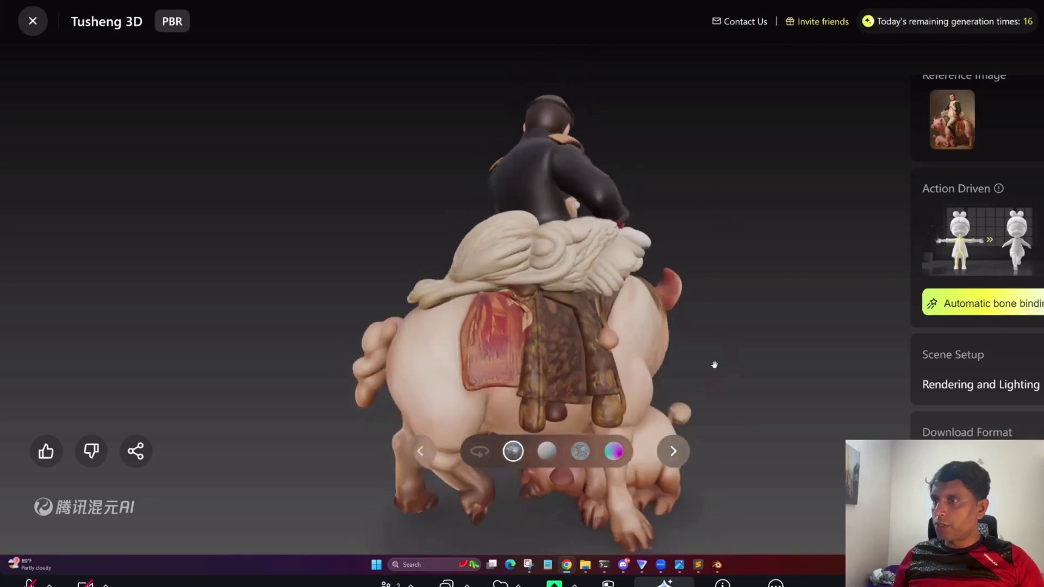
{"action": "left_click_drag", "start_coordinate": [639, 353], "coordinate": [598, 349]}
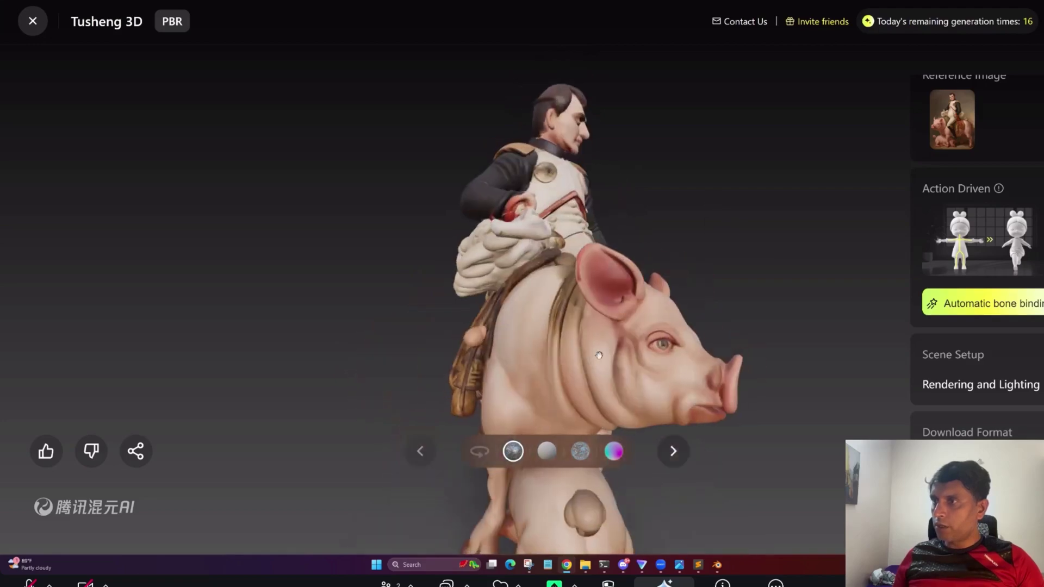
{"action": "left_click_drag", "start_coordinate": [690, 279], "coordinate": [566, 256]}
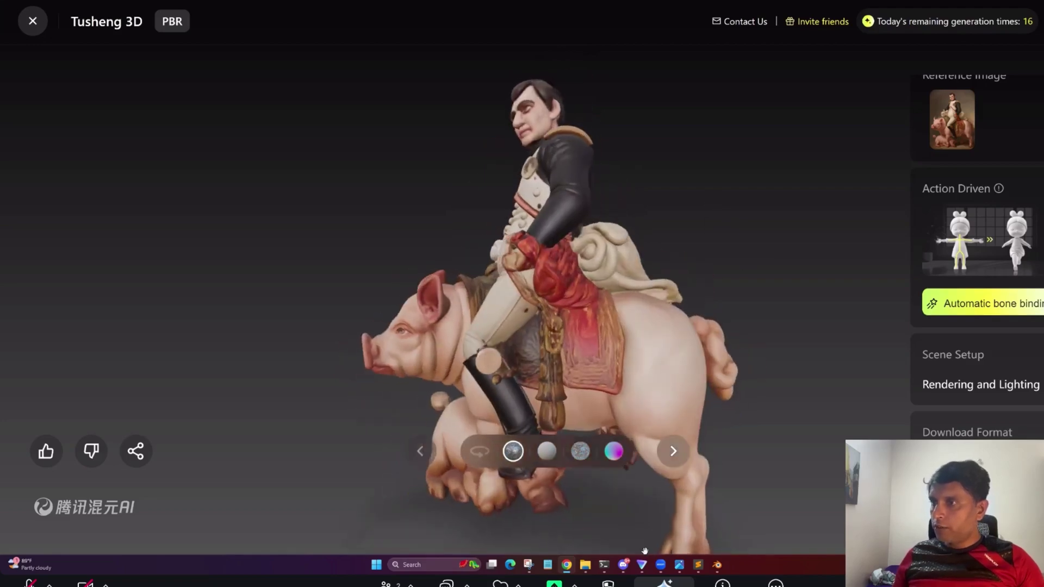
- Open the Napoleon source image from the Downloads folder beside the model and examine the figure's face, uniform and pig up close
{"action": "mouse_move", "coordinate": [595, 567]}
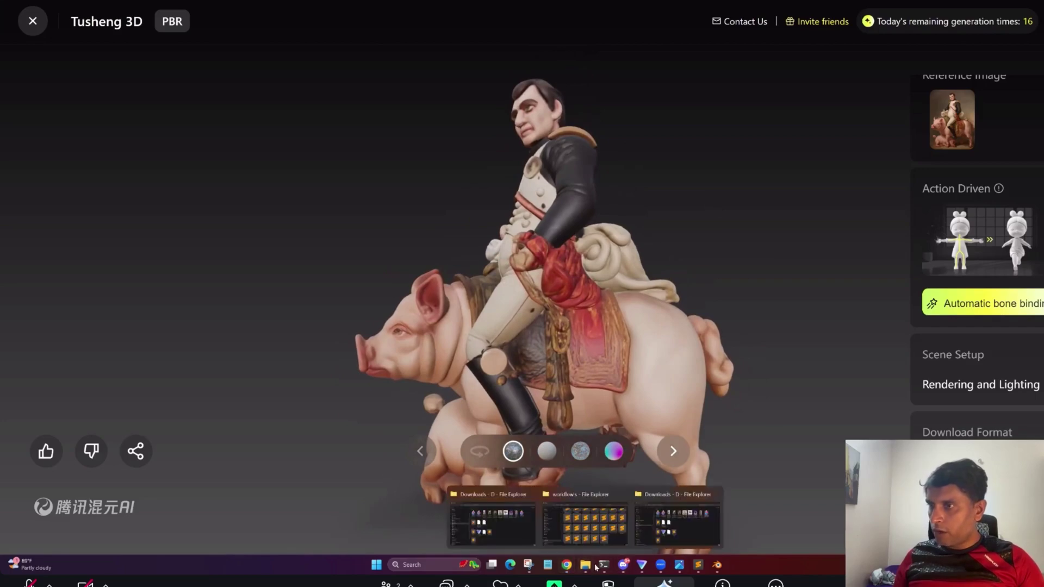
{"action": "left_click", "coordinate": [674, 537]}
{"action": "left_click_drag", "start_coordinate": [684, 125], "coordinate": [608, 284]}
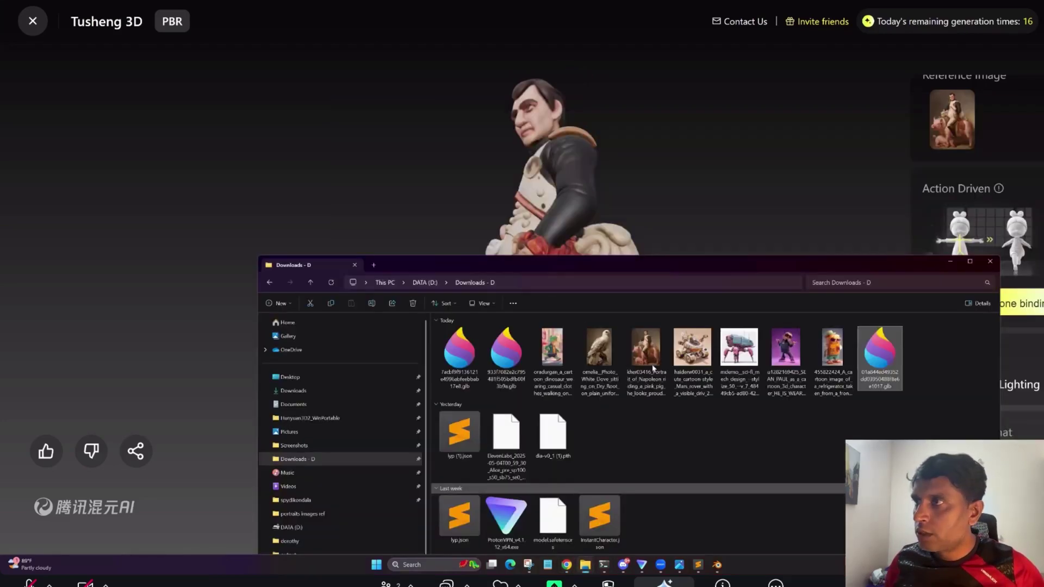
{"action": "double_click", "coordinate": [645, 348]}
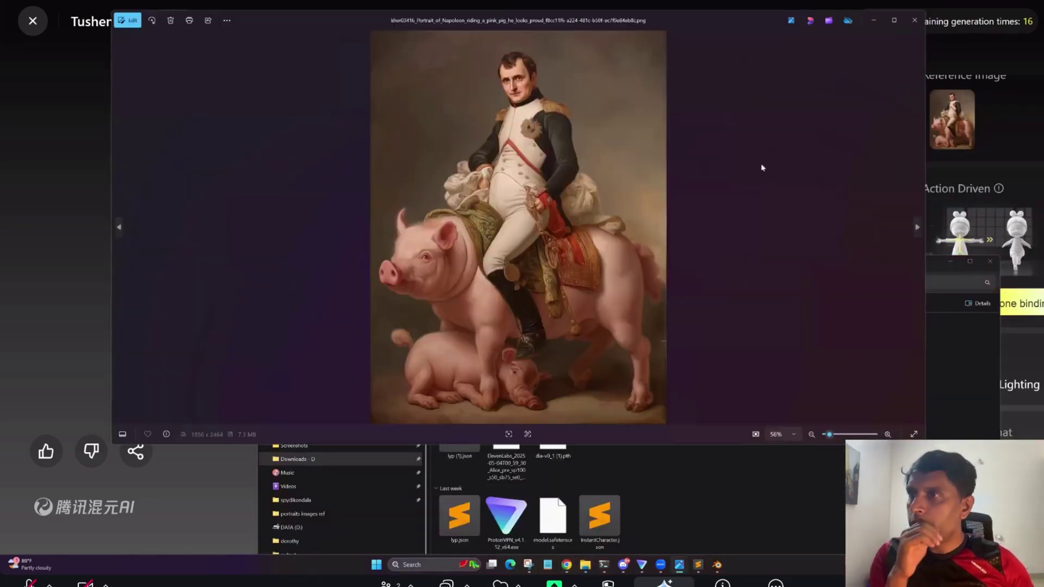
{"action": "left_click_drag", "start_coordinate": [486, 20], "coordinate": [764, 182]}
{"action": "scroll", "coordinate": [797, 313], "scroll_direction": "up", "scroll_amount": 3}
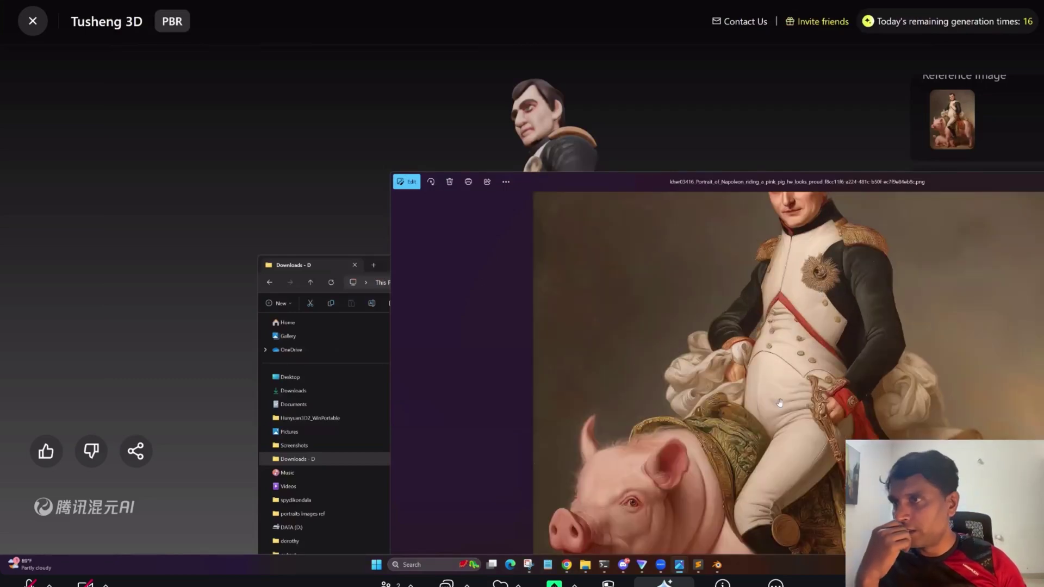
{"action": "scroll", "coordinate": [740, 247], "scroll_direction": "up", "scroll_amount": 2}
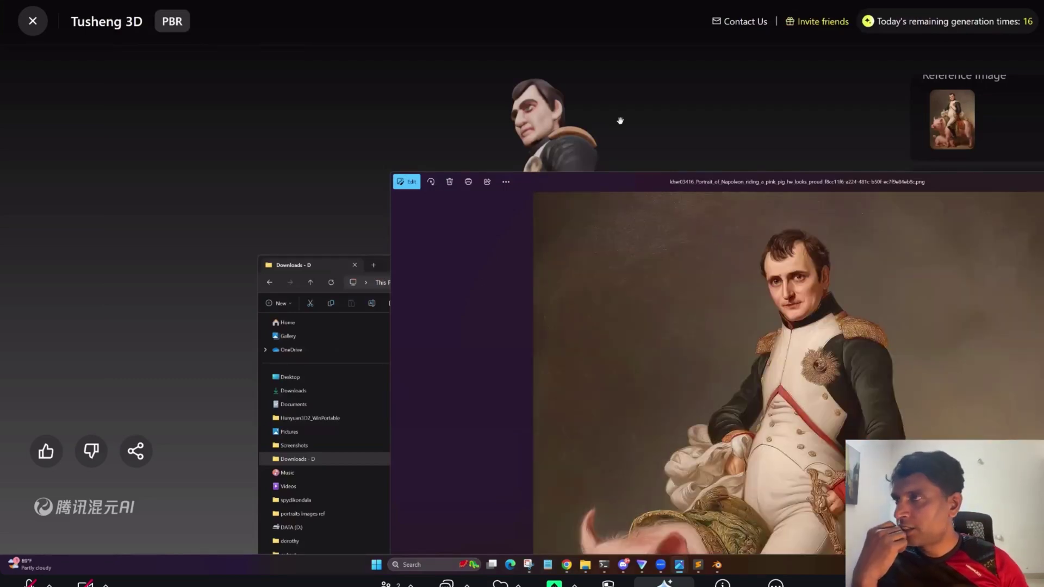
- Return to the generated Napoleon model and inspect its face, uniform and the pig's head from the front
{"action": "left_click", "coordinate": [660, 146]}
{"action": "mouse_move", "coordinate": [662, 150]}
{"action": "left_mouse_down"}
{"action": "mouse_move", "coordinate": [728, 194]}
{"action": "mouse_move", "coordinate": [655, 149]}
{"action": "left_mouse_up"}
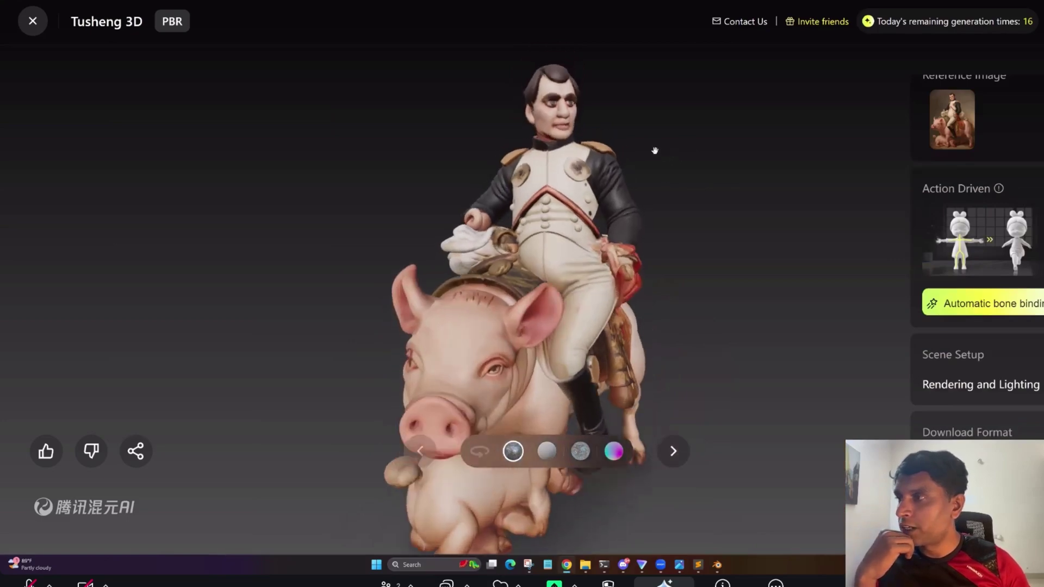
{"action": "left_click_drag", "start_coordinate": [536, 363], "coordinate": [497, 351]}
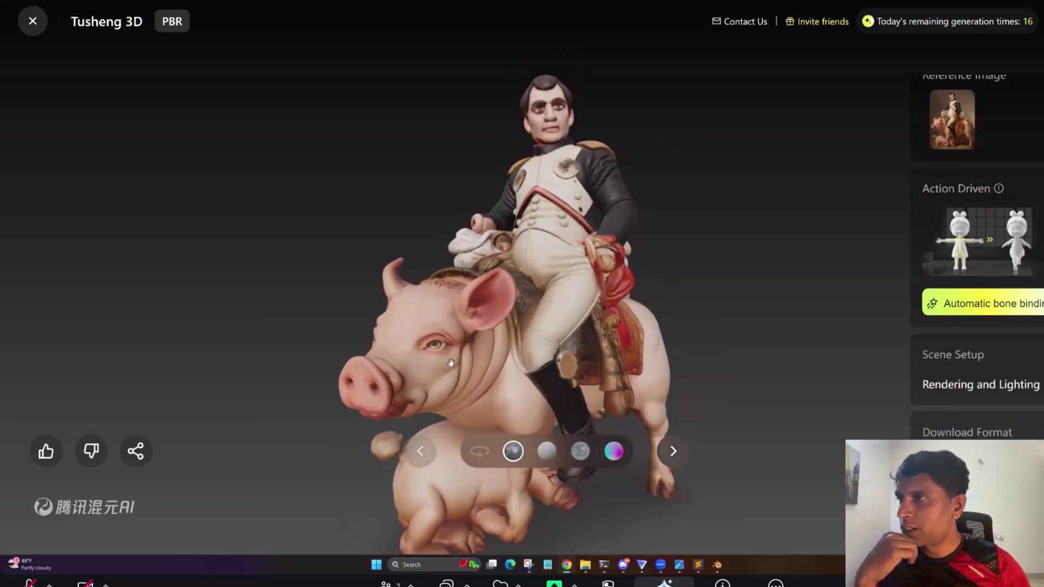
- Reopen the Napoleon source image and compare its pose and details with the generated model from the matching angle
{"action": "left_click", "coordinate": [586, 565]}
{"action": "double_click", "coordinate": [646, 350]}
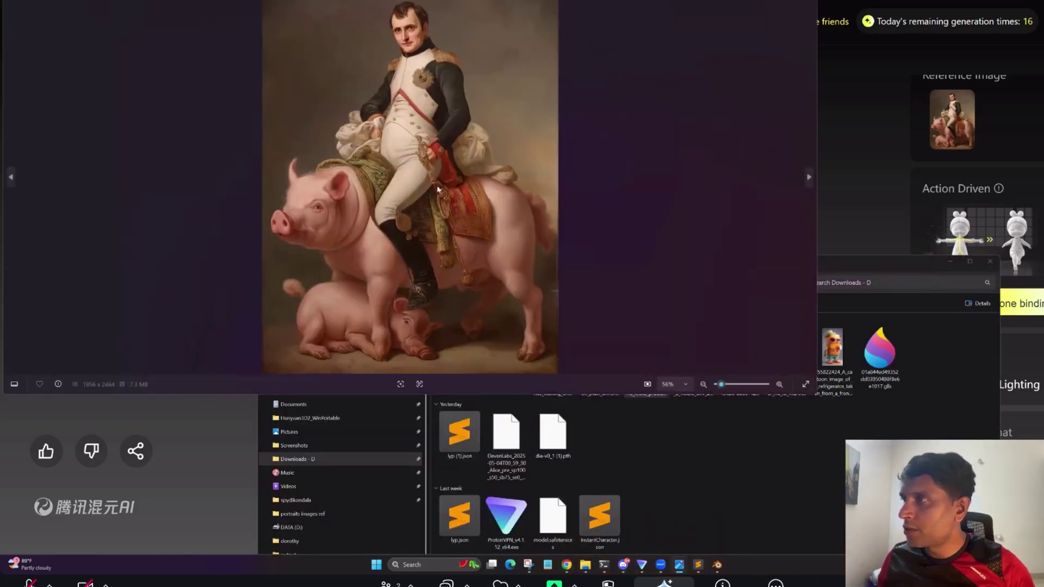
{"action": "left_click", "coordinate": [836, 139]}
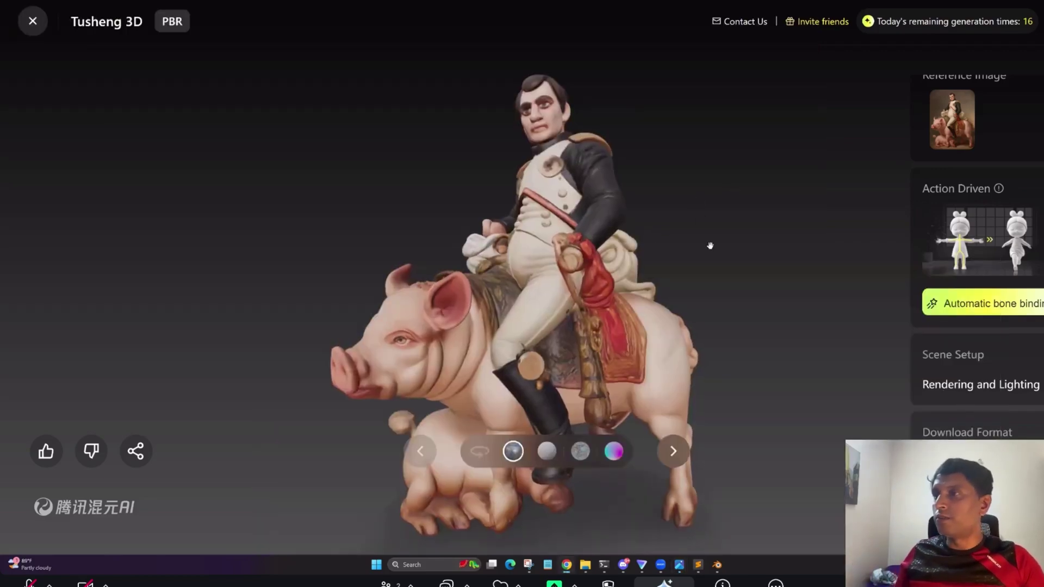
{"action": "left_click_drag", "start_coordinate": [669, 247], "coordinate": [686, 260]}
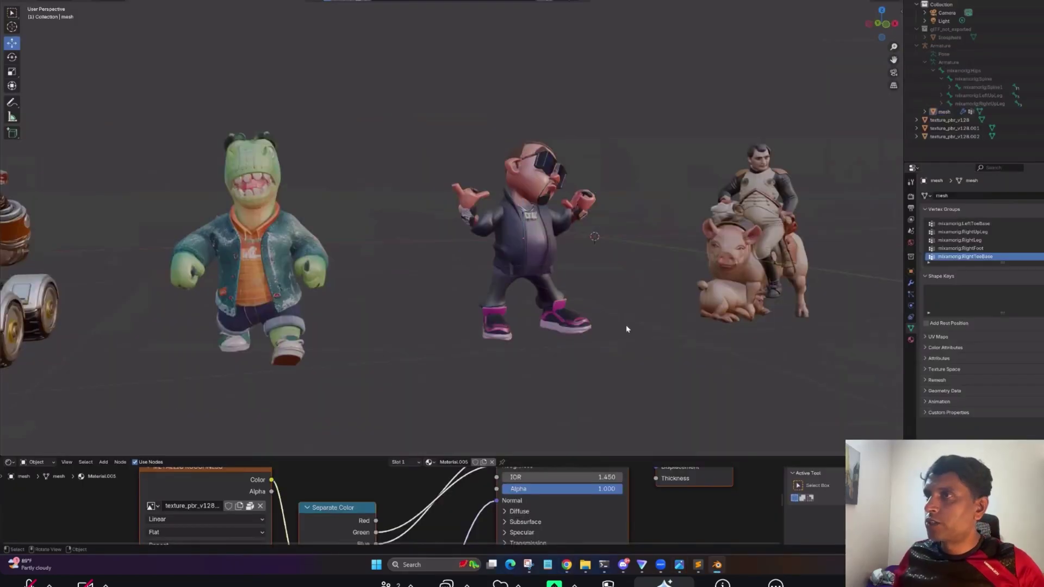
- Inspect the imported Napoleon model in Blender, including its face and shoulders up close, and view it beside the other models
{"action": "middle_click_drag", "start_coordinate": [628, 306], "coordinate": [660, 262]}
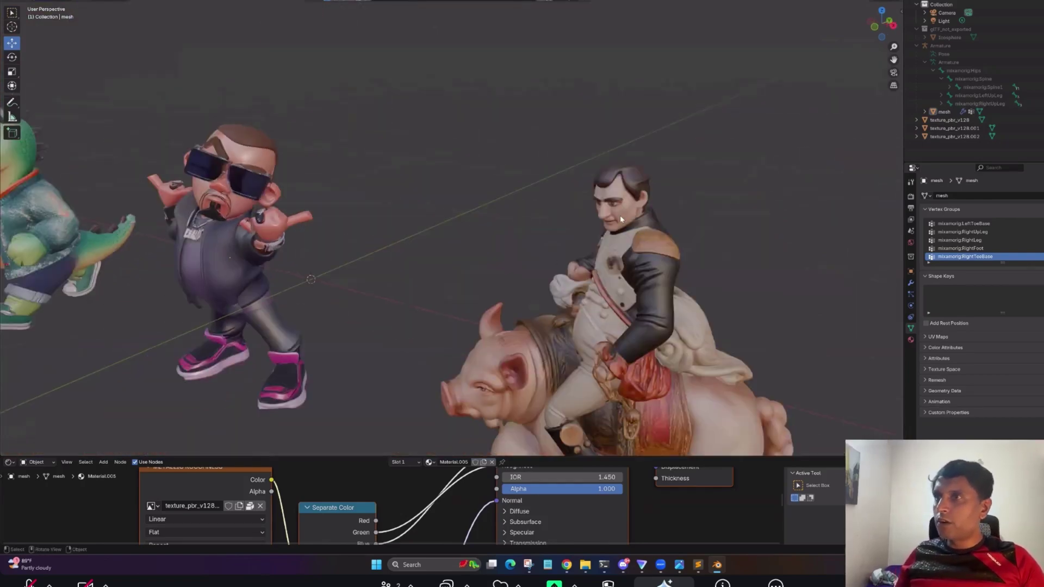
{"action": "scroll", "coordinate": [620, 215], "scroll_direction": "up", "scroll_amount": 4}
{"action": "middle_click_drag", "start_coordinate": [870, 209], "coordinate": [734, 214], "text": "shift"}
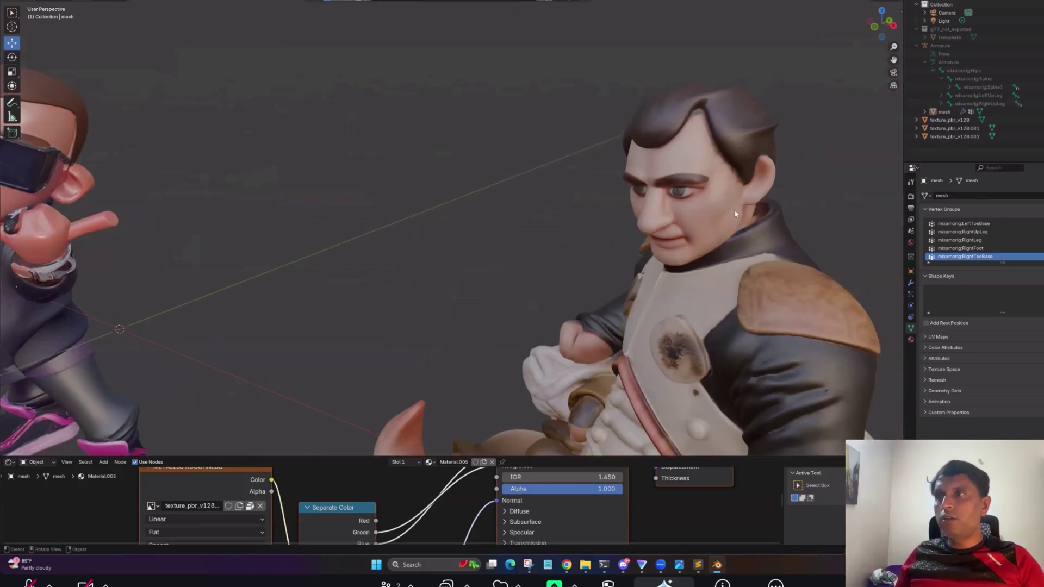
{"action": "scroll", "coordinate": [698, 236], "scroll_direction": "down", "scroll_amount": 9}
{"action": "middle_click_drag", "start_coordinate": [627, 232], "coordinate": [668, 292]}
{"action": "scroll", "coordinate": [669, 293], "scroll_direction": "down", "scroll_amount": 2}
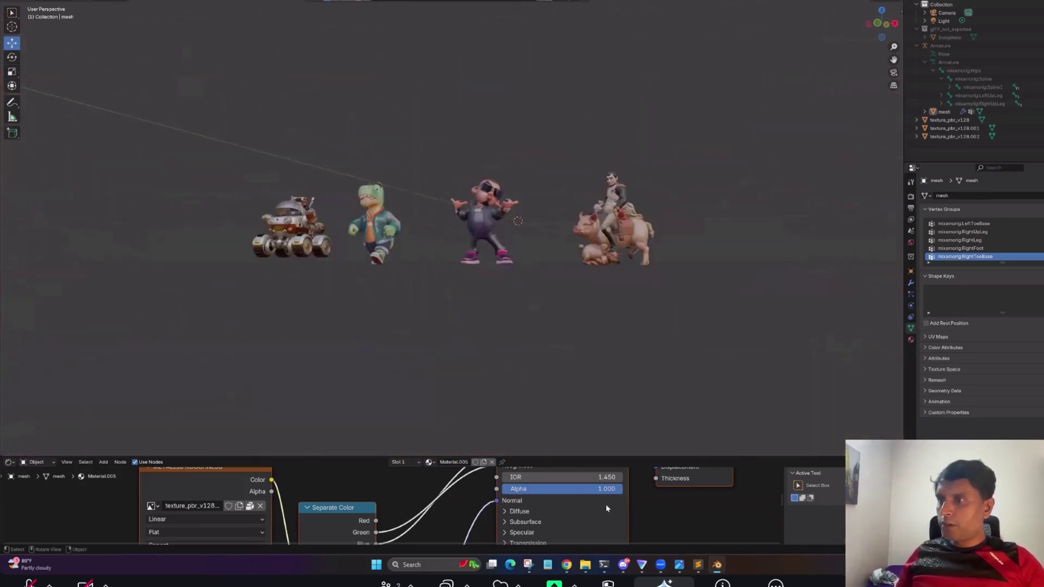
- Switch back to Hunyuan 3D, close the Napoleon model view and look through the 3D applications in the laboratory
{"action": "left_click", "coordinate": [566, 570]}
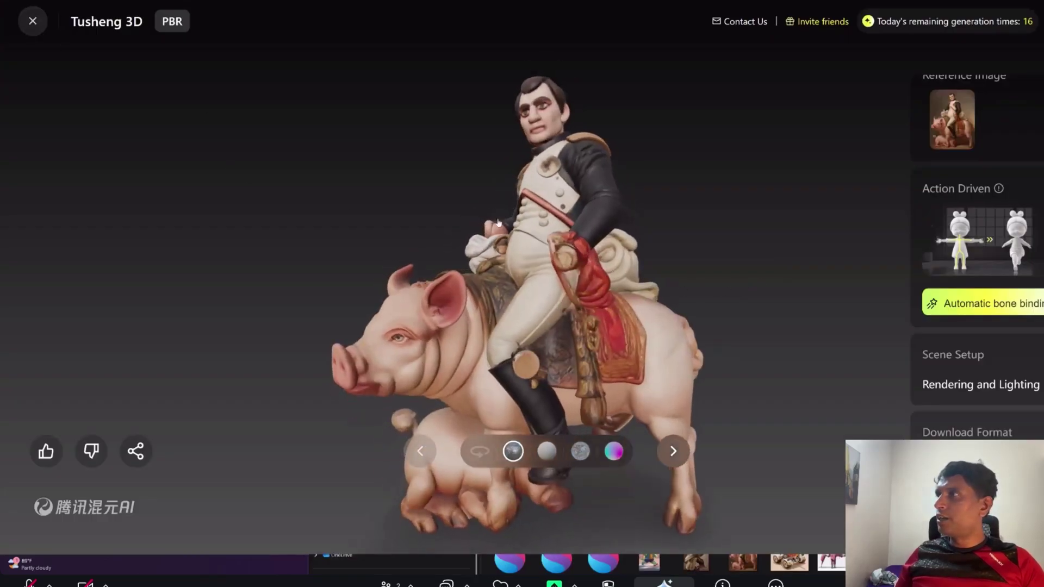
{"action": "left_click", "coordinate": [32, 21]}
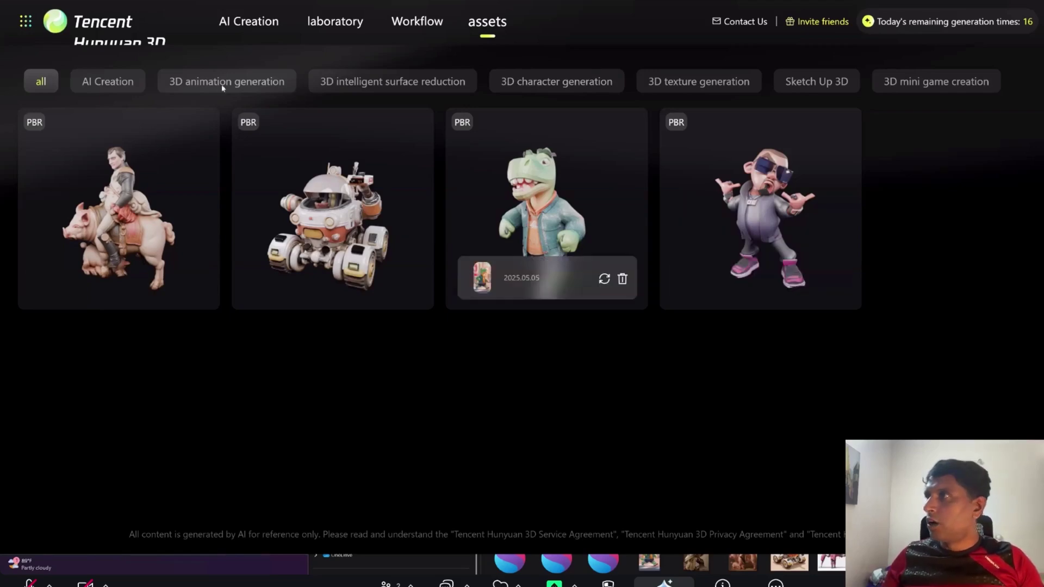
{"action": "left_click", "coordinate": [335, 21]}
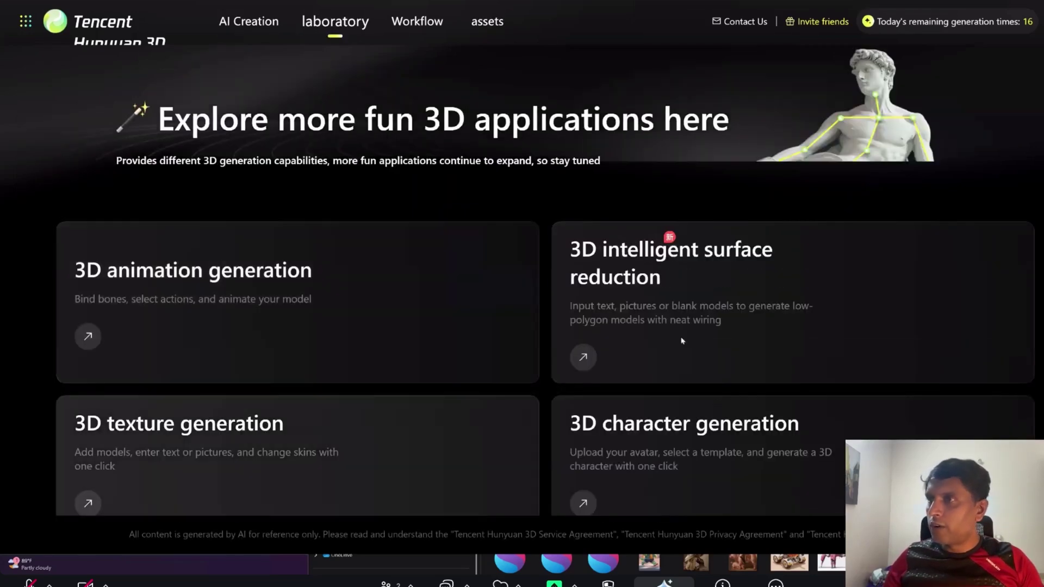
{"action": "scroll", "coordinate": [648, 400], "scroll_direction": "down", "scroll_amount": 3}
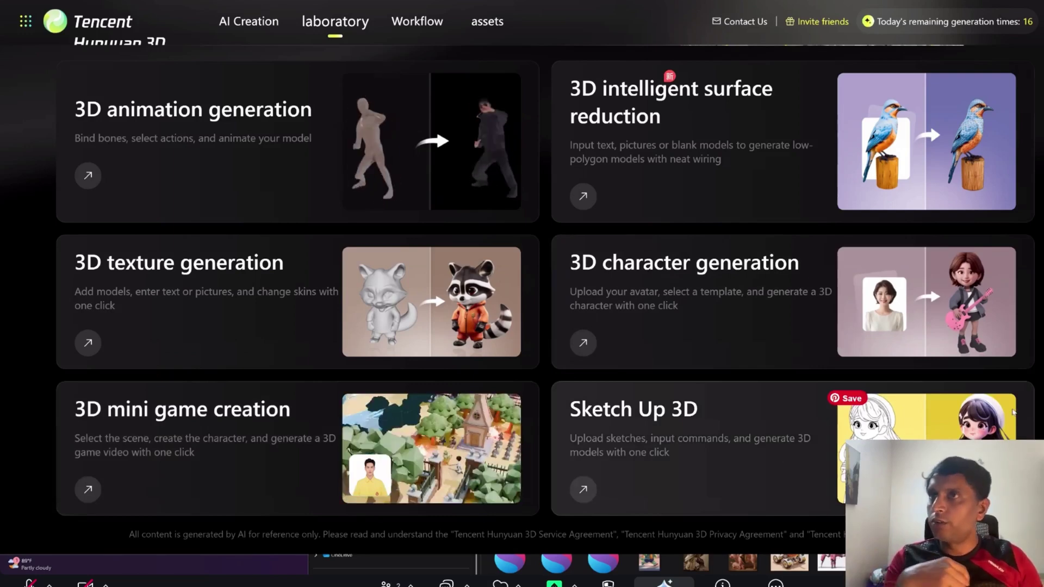
- Open the Sketch Up 3D application, preview the sofa example's source sketch and look over the inspiration models
{"action": "left_click", "coordinate": [754, 460]}
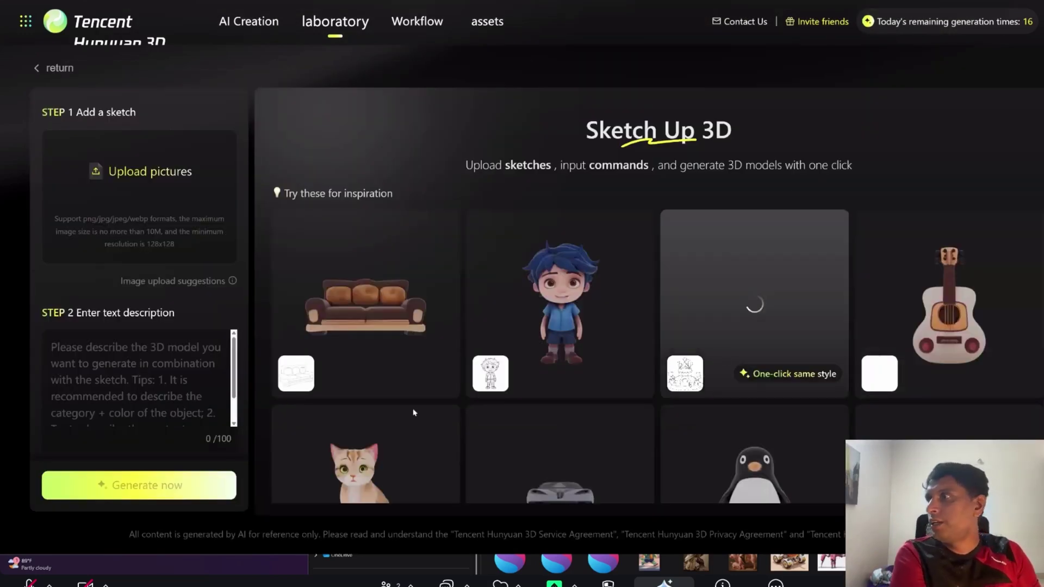
{"action": "mouse_move", "coordinate": [297, 375]}
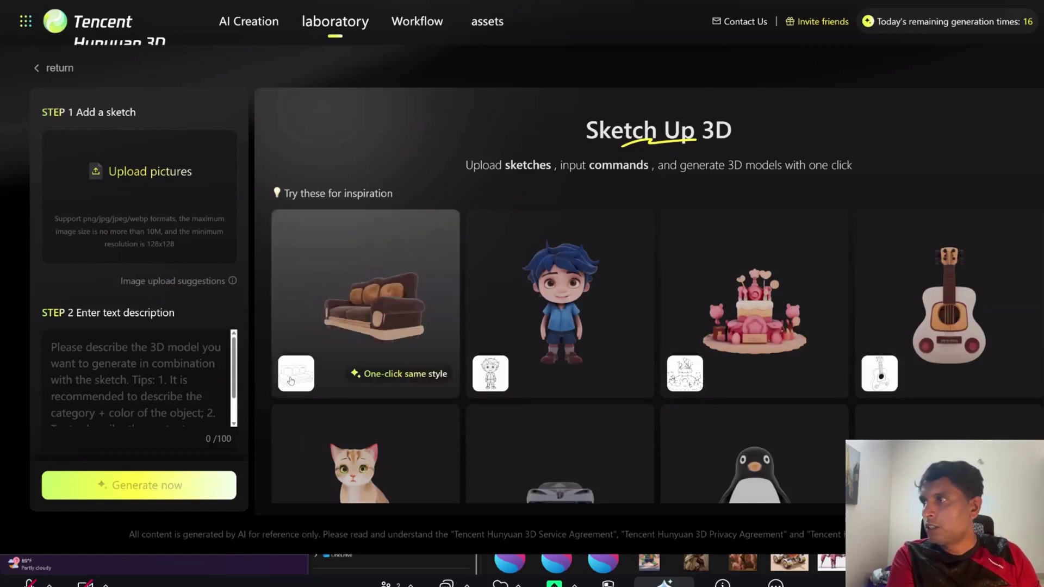
{"action": "left_click", "coordinate": [294, 377]}
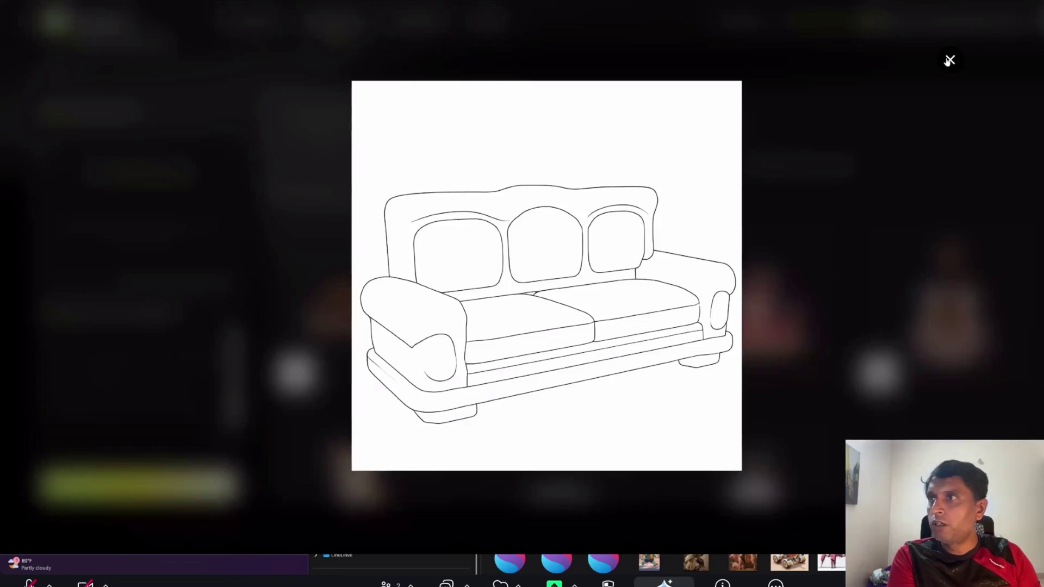
{"action": "left_click", "coordinate": [429, 306]}
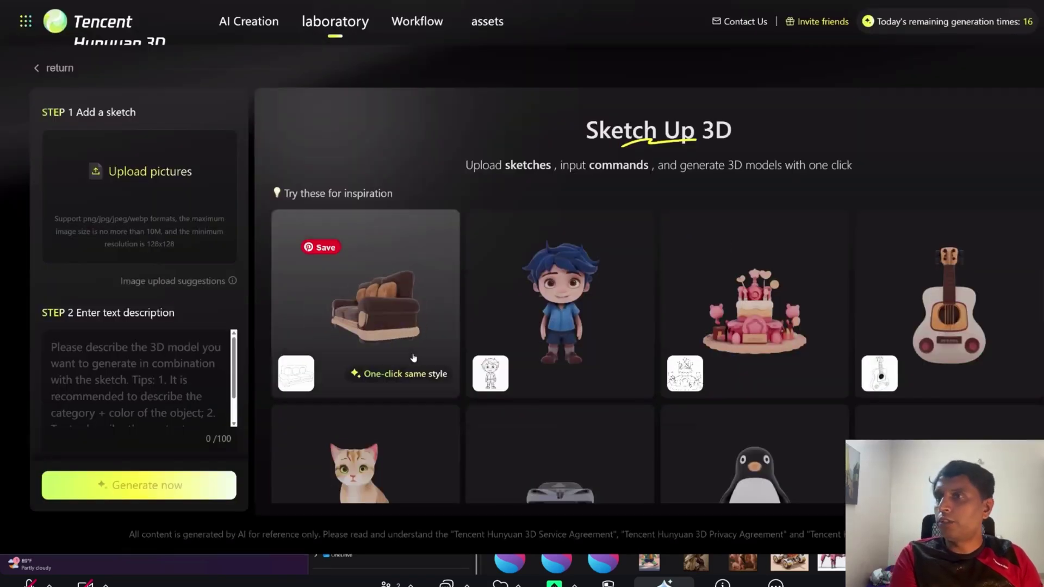
{"action": "scroll", "coordinate": [683, 412], "scroll_direction": "down", "scroll_amount": 2}
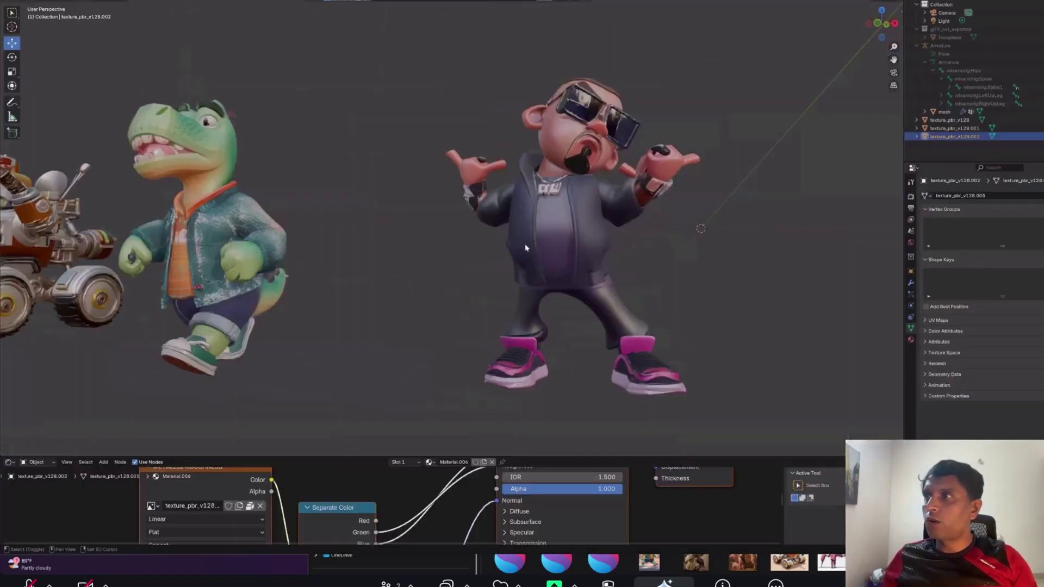
- Switch to Blender, view the rover, dinosaur, sunglasses character and Napoleon models side by side, and minimise the window
{"action": "middle_click_drag", "start_coordinate": [380, 251], "coordinate": [522, 272]}
{"action": "middle_click_drag", "start_coordinate": [646, 283], "coordinate": [517, 282], "text": "shift"}
{"action": "scroll", "coordinate": [517, 280], "scroll_direction": "down", "scroll_amount": 3}
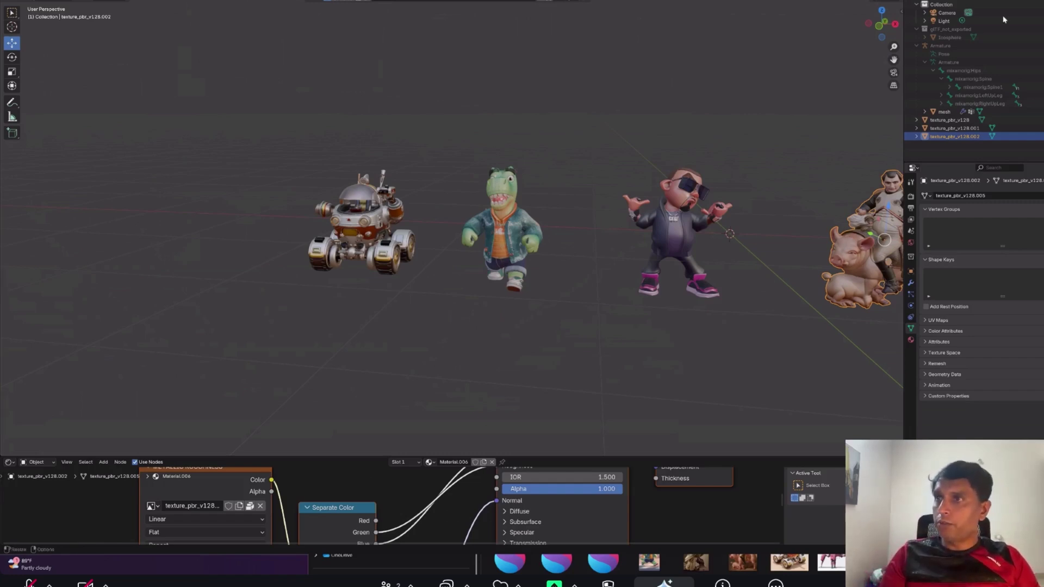
{"action": "left_click", "coordinate": [1004, 2]}
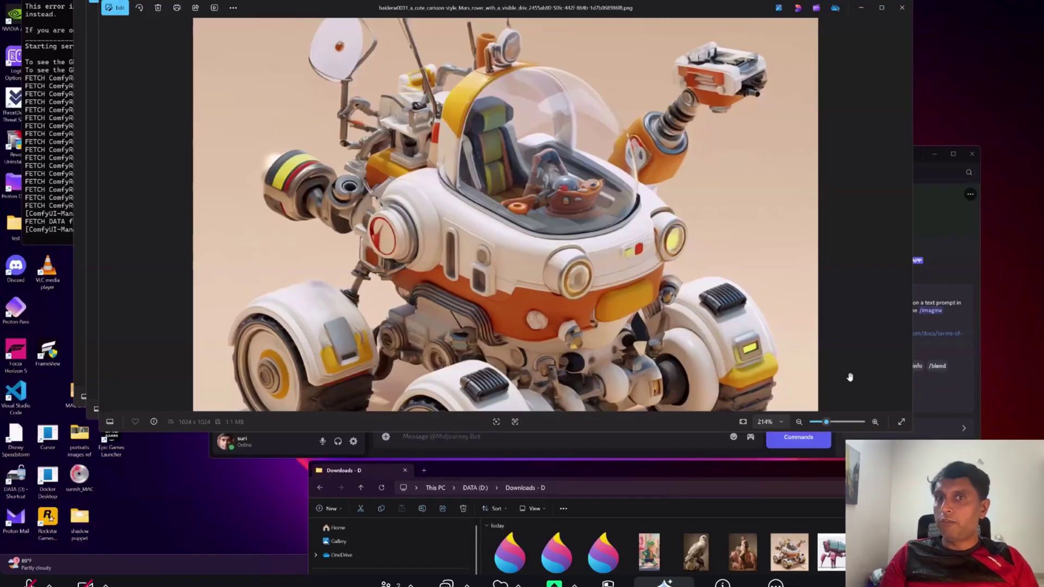